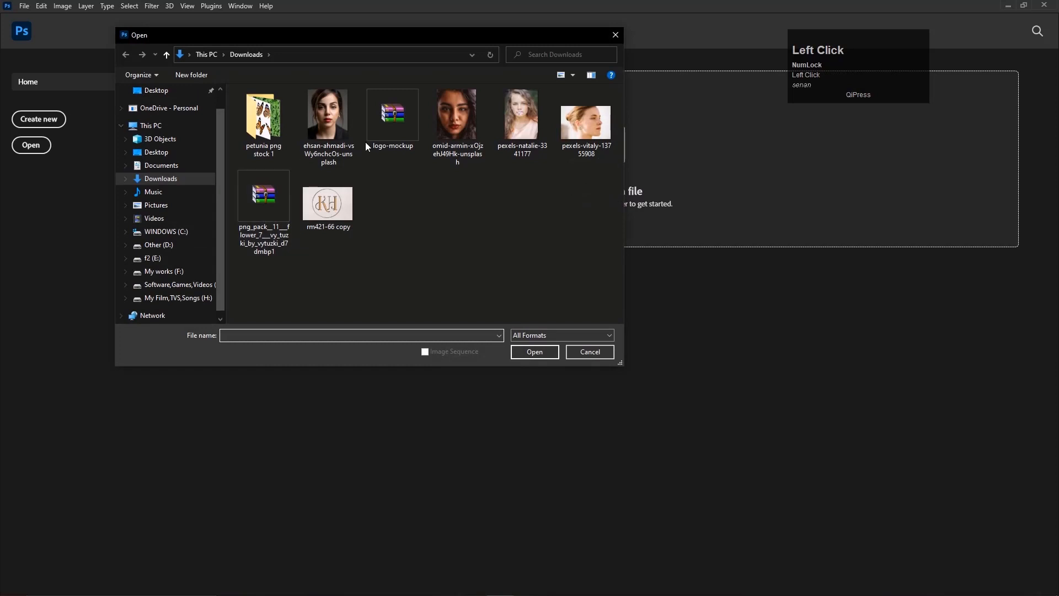
# - Open the two Unsplash portrait photos together and bring up the portrait of the woman with tied-back hair
pyautogui.keyDown('ctrl'); pyautogui.click(470, 137); pyautogui.keyUp('ctrl')
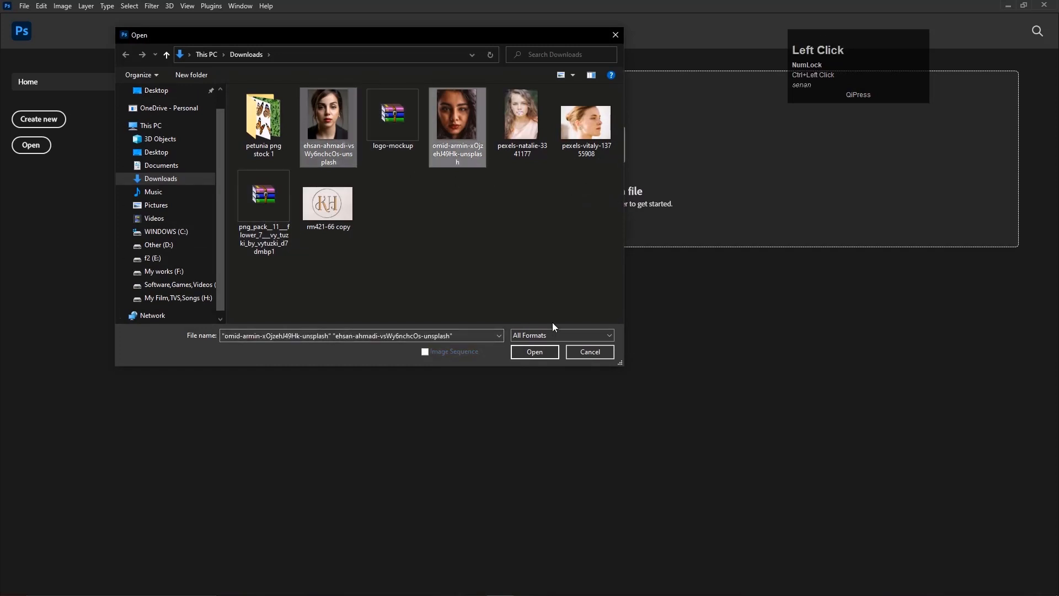
pyautogui.click(531, 352)
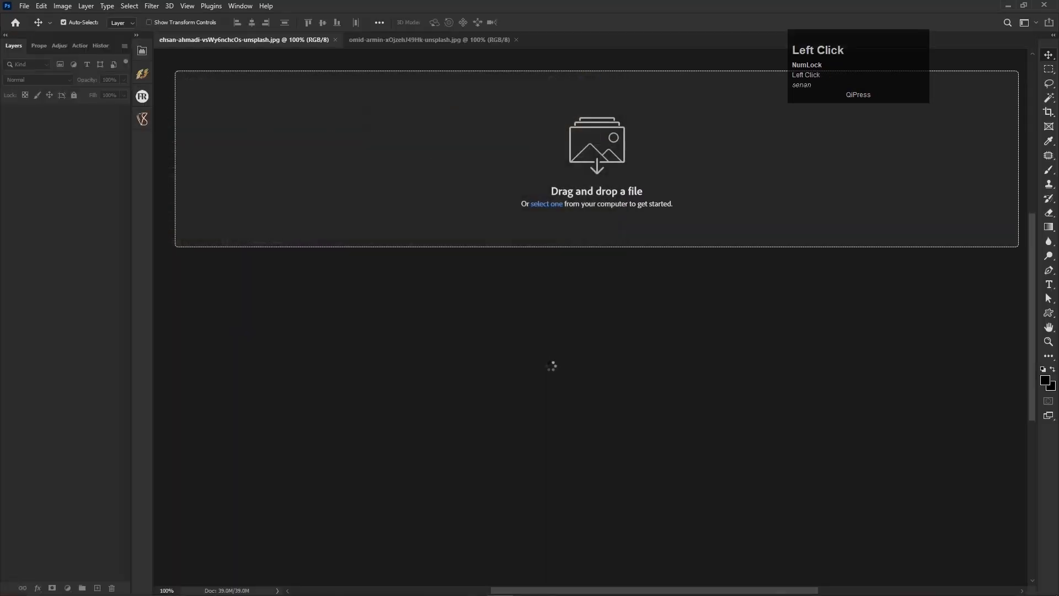
pyautogui.scroll(2, 589, 306)
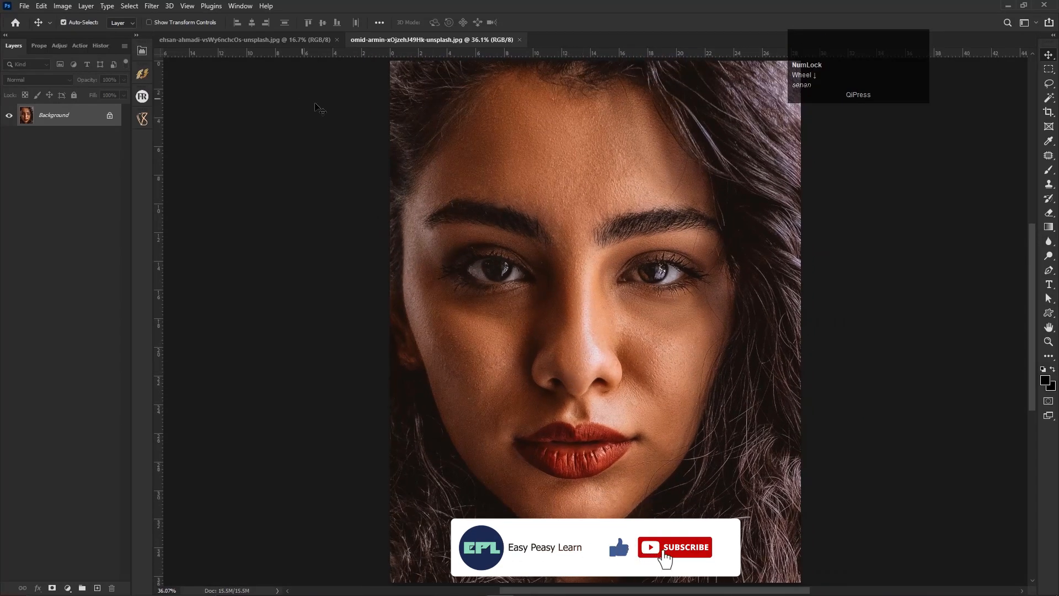
pyautogui.hotkey('ctrl', 'Tab')
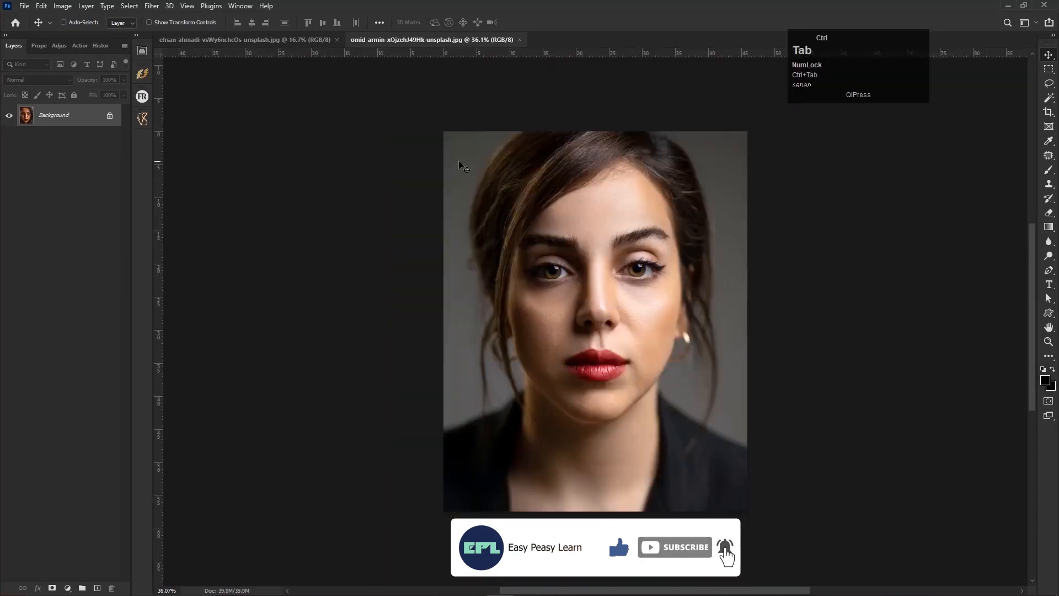
pyautogui.scroll(2, 667, 326)
pyautogui.scroll(1, 600, 304)
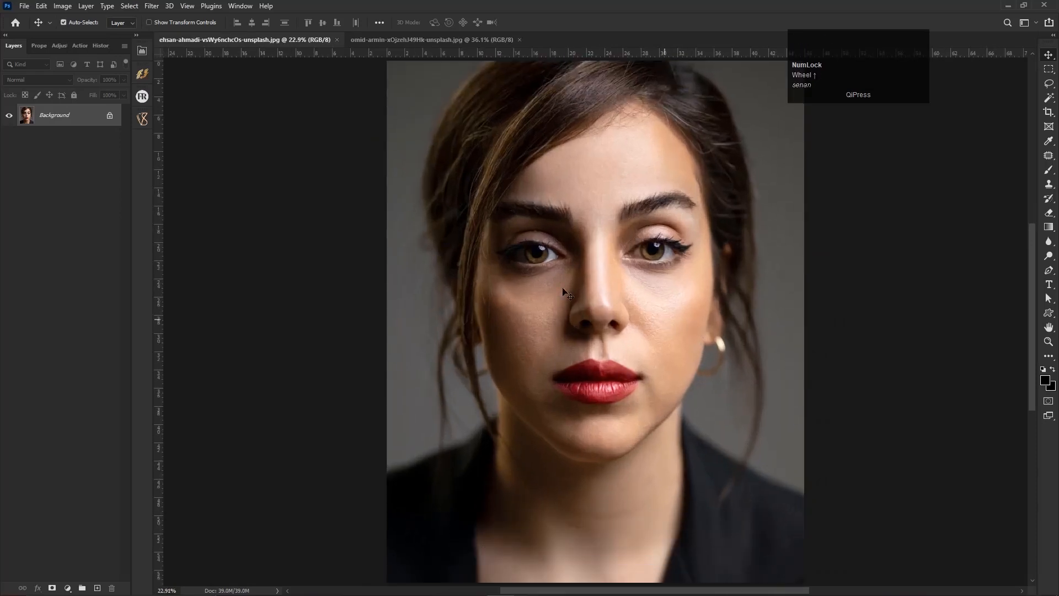
# - Duplicate the Background layer within the same document under the name Background copy
pyautogui.rightClick(53, 116)
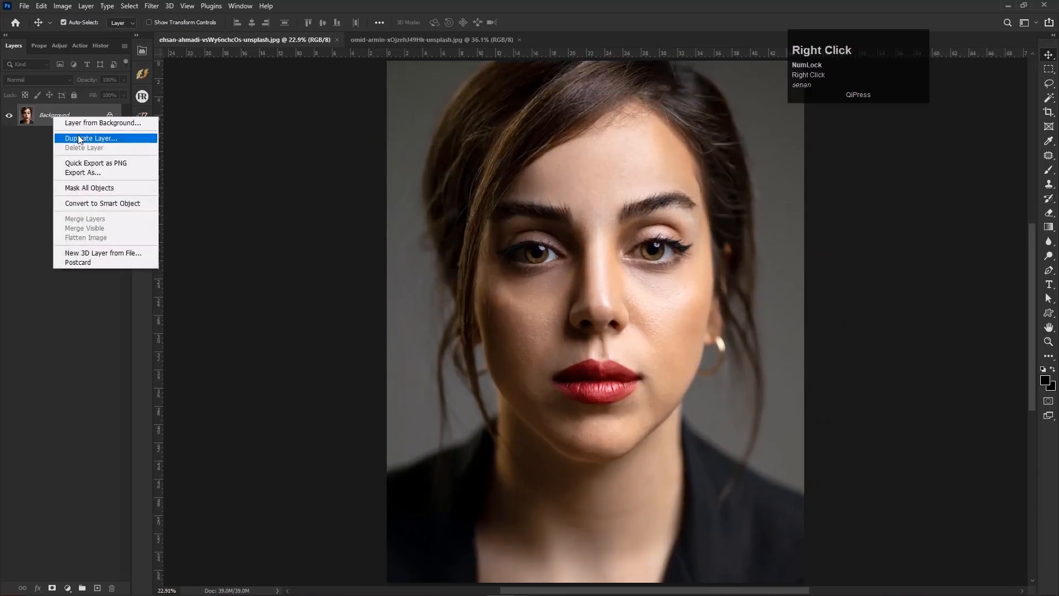
pyautogui.click(86, 138)
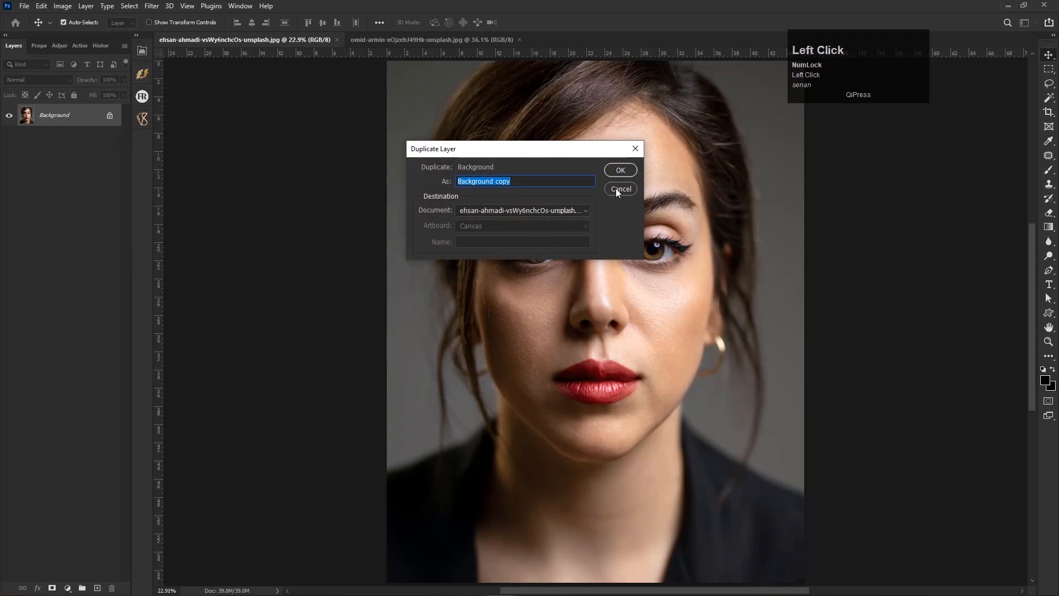
pyautogui.click(616, 171)
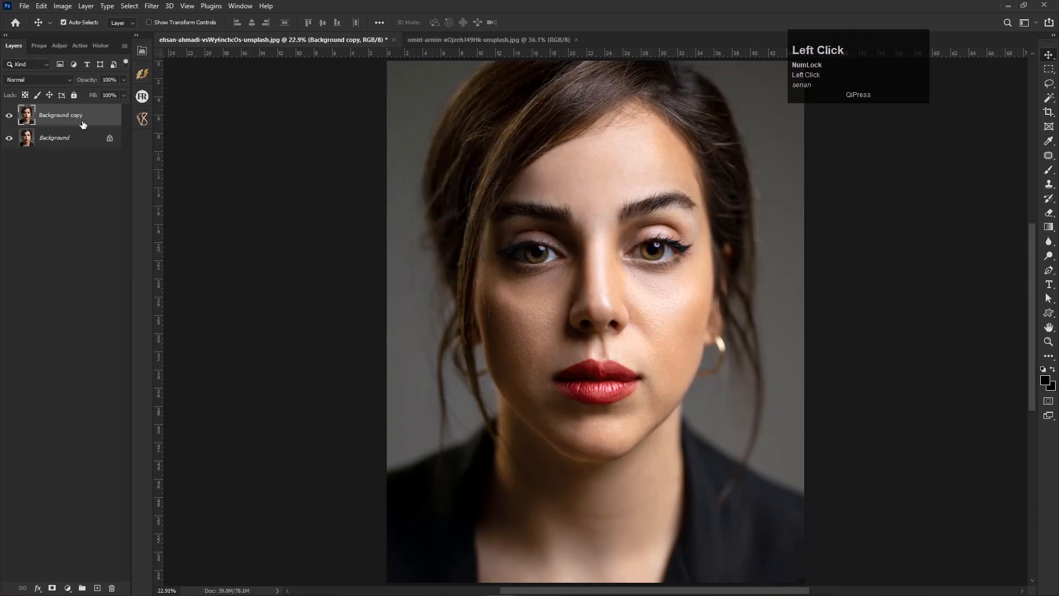
# - Invert the colours of the Background copy layer and set its blend mode to Vivid Light
pyautogui.click(34, 4)
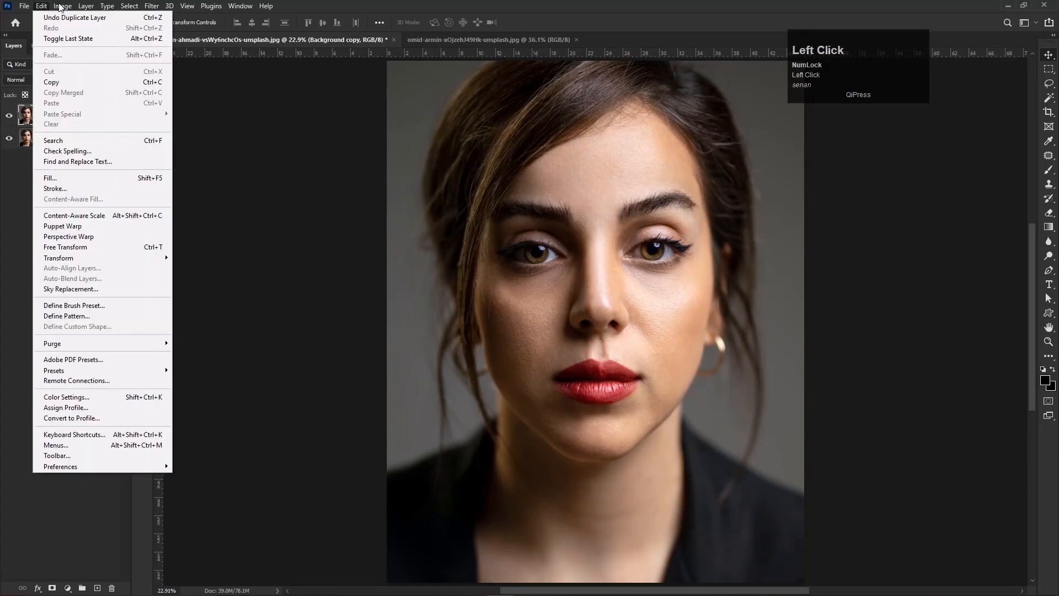
pyautogui.moveTo(62, 7)
pyautogui.moveTo(78, 34)
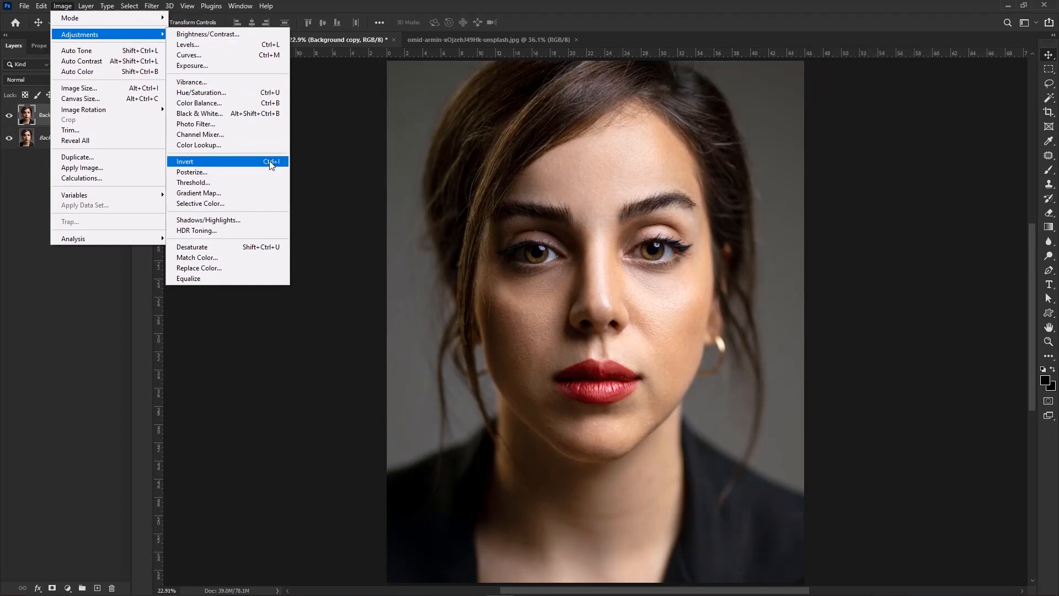
pyautogui.click(253, 165)
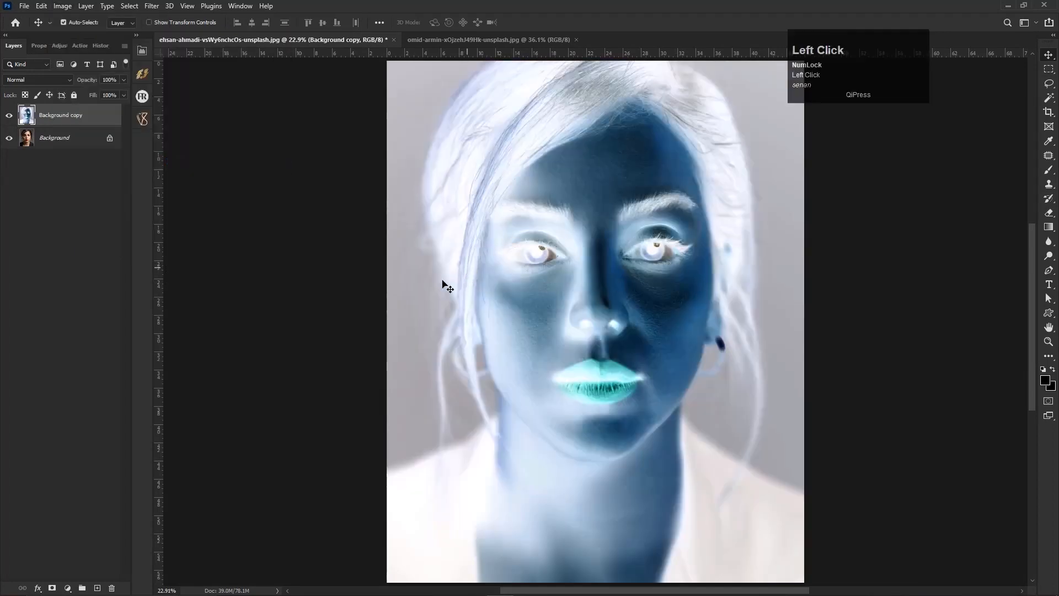
pyautogui.click(38, 78)
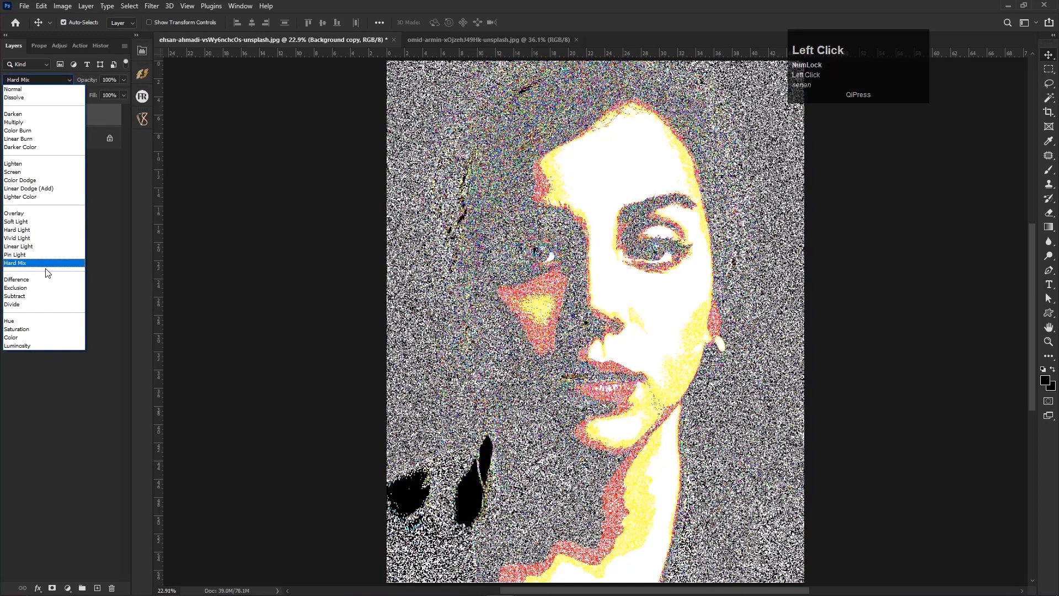
pyautogui.click(19, 239)
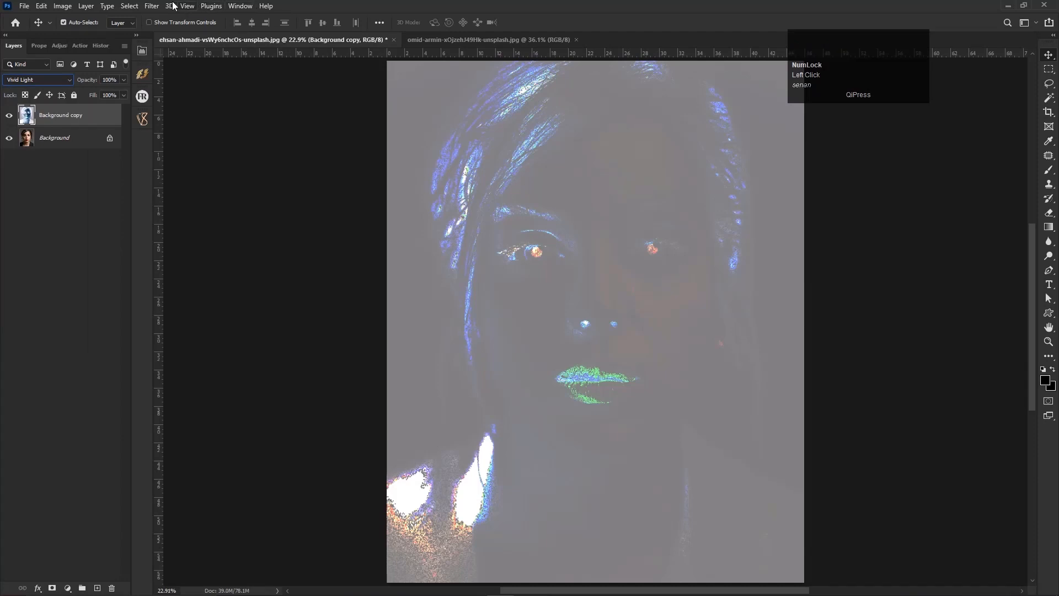
# - Convert the Background copy layer to a smart object for re-editable smart filters
pyautogui.click(151, 5)
pyautogui.click(165, 36)
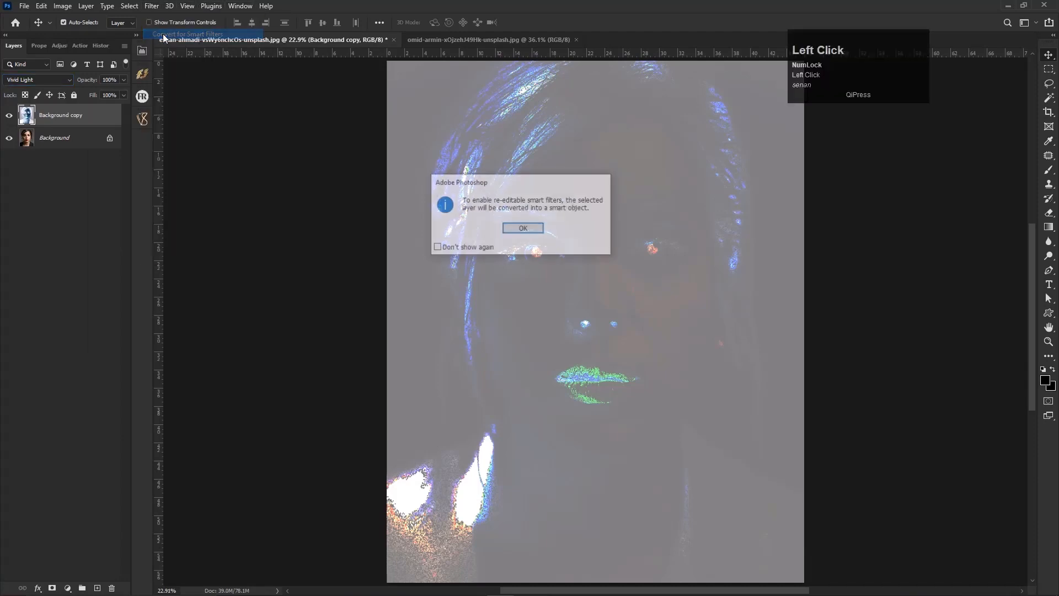
pyautogui.click(522, 228)
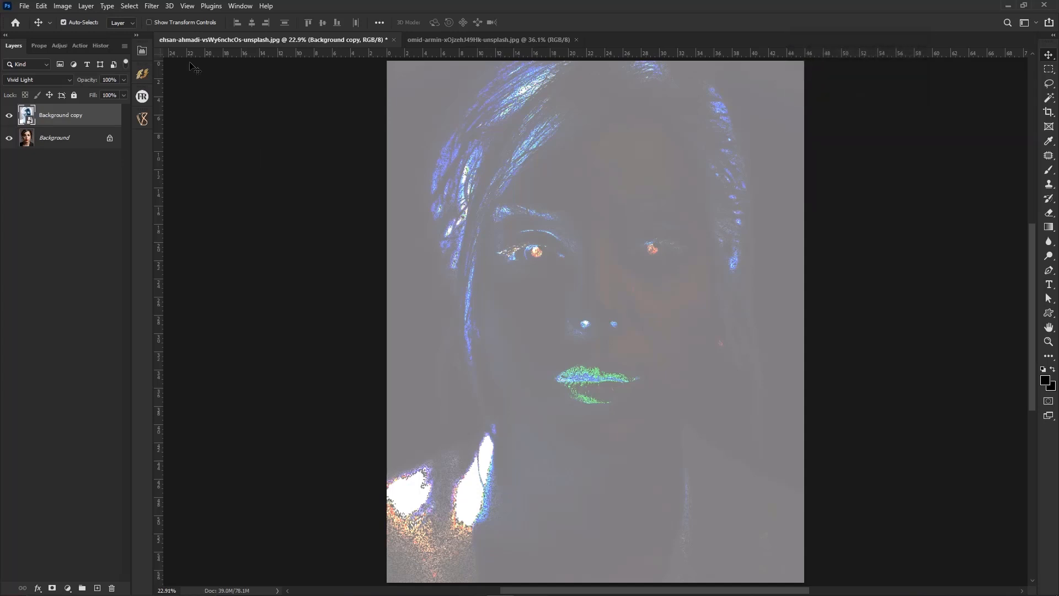
# - Apply a High Pass filter to the Background copy layer, reducing the radius slightly below 30 pixels
pyautogui.click(155, 6)
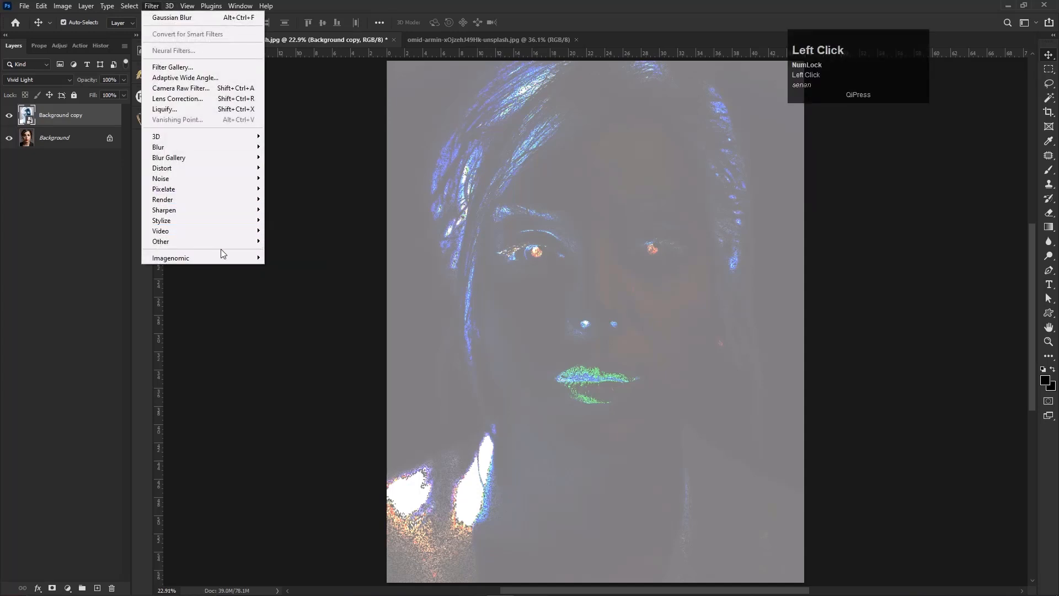
pyautogui.moveTo(260, 246)
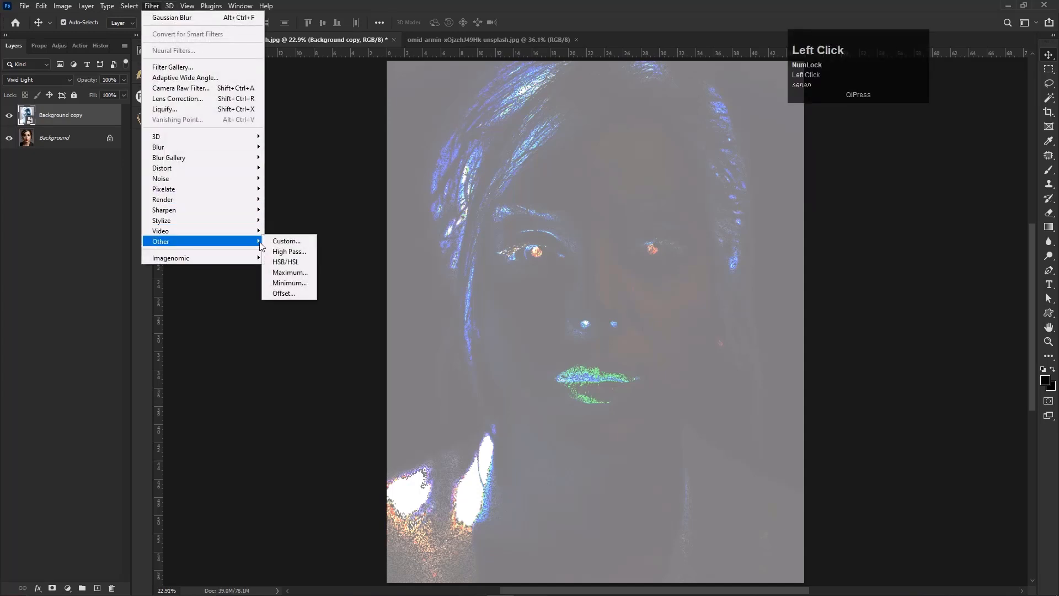
pyautogui.click(285, 253)
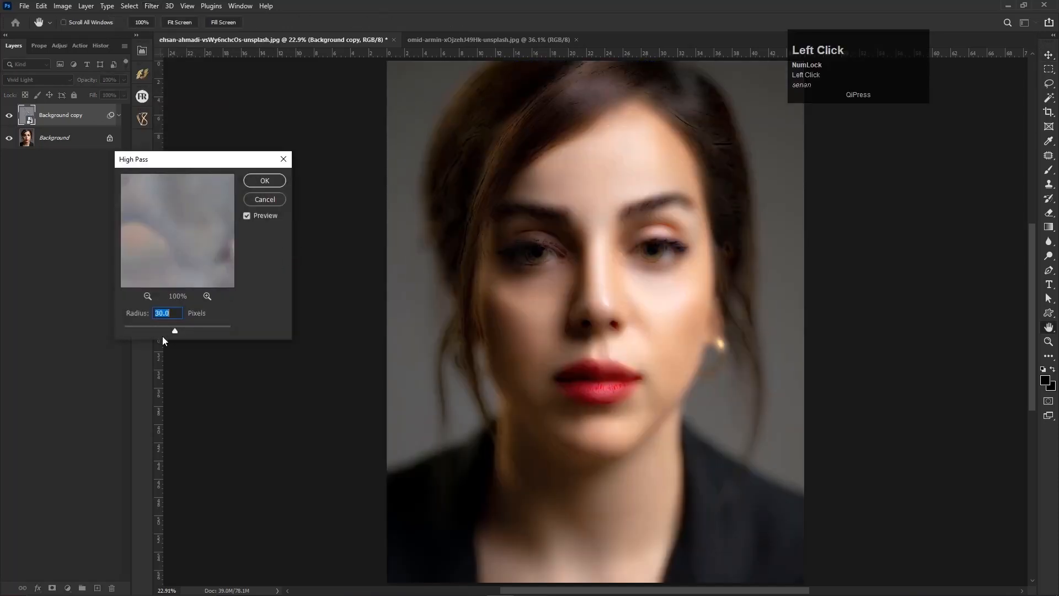
pyautogui.moveTo(175, 330)
pyautogui.mouseDown()
pyautogui.moveTo(159, 331)
pyautogui.moveTo(171, 331)
pyautogui.mouseUp()
pyautogui.click(259, 181)
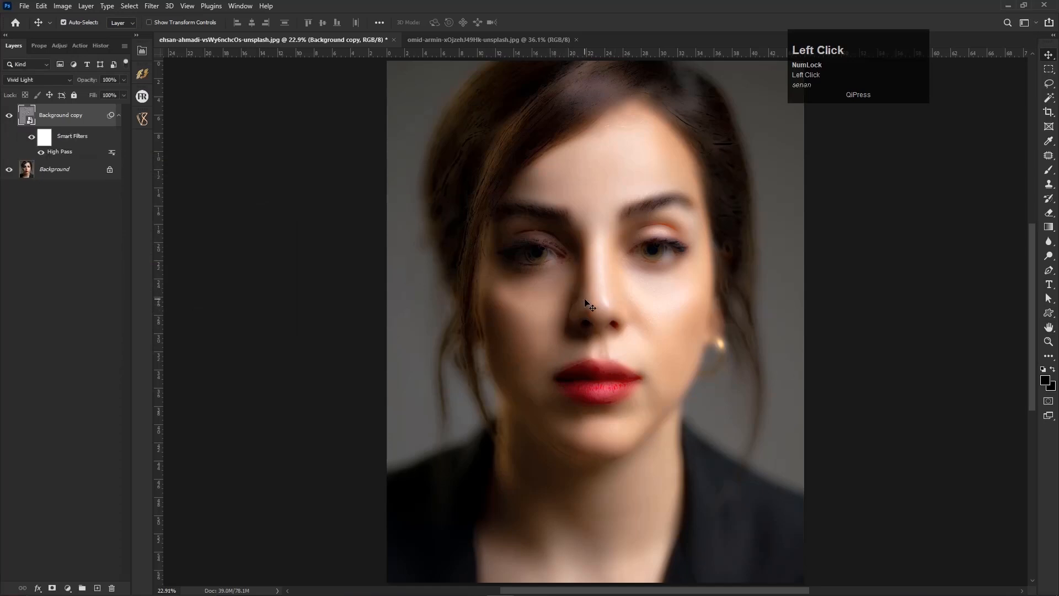
# - Apply a Gaussian Blur smart filter with a 4-pixel radius to the Background copy layer
pyautogui.click(149, 5)
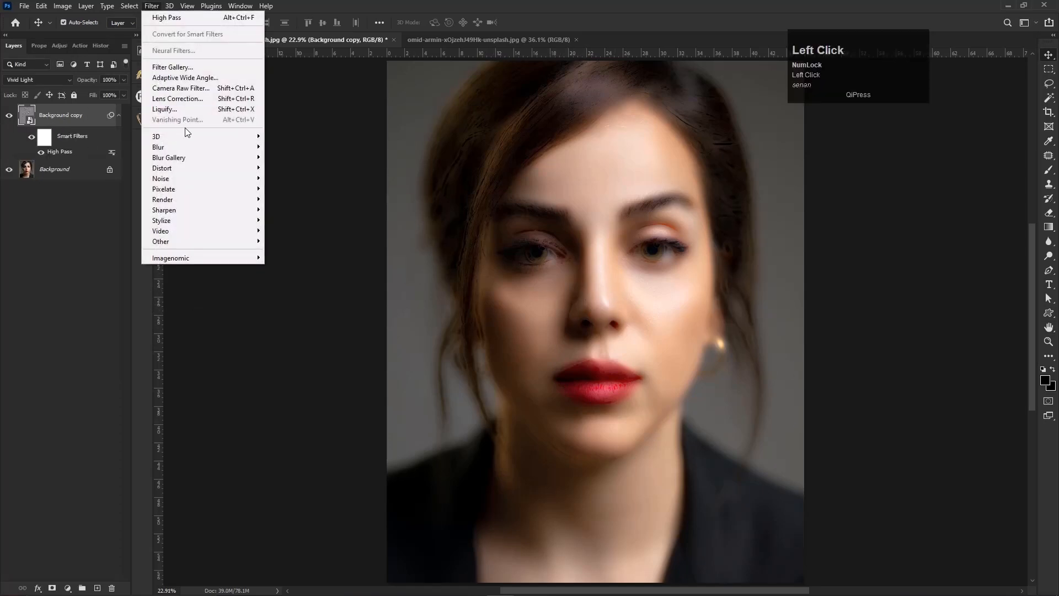
pyautogui.moveTo(169, 150)
pyautogui.click(328, 189)
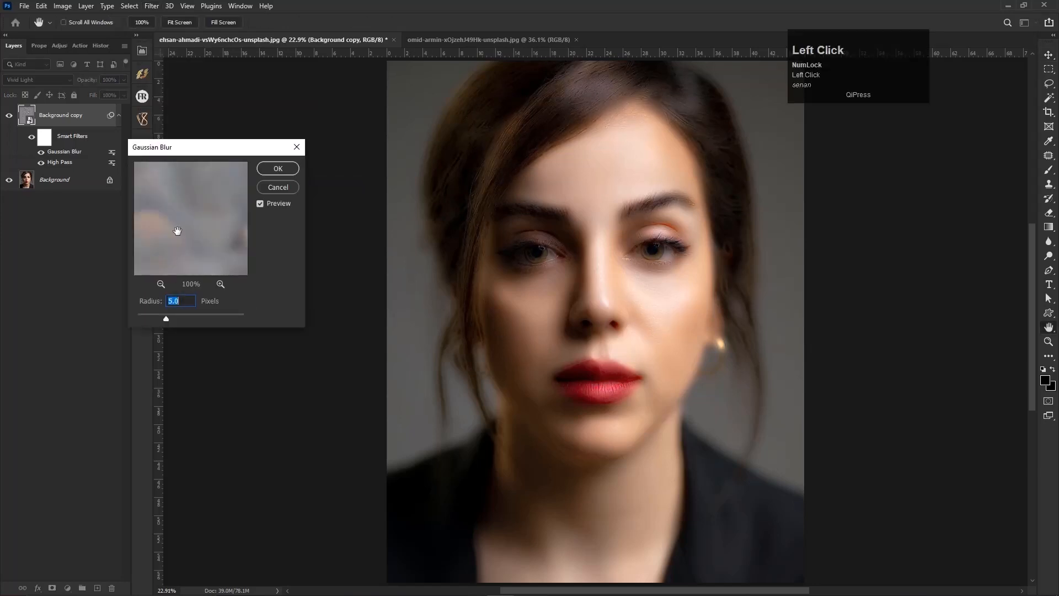
pyautogui.moveTo(212, 179); pyautogui.dragTo(294, 210)
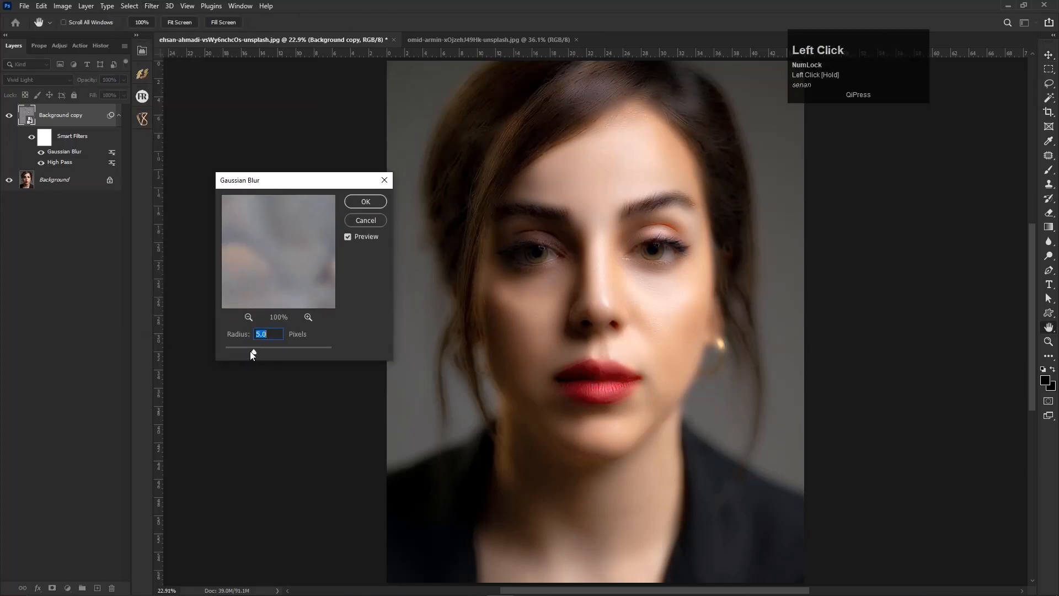
pyautogui.moveTo(243, 353)
pyautogui.mouseDown()
pyautogui.moveTo(298, 353)
pyautogui.moveTo(259, 355)
pyautogui.mouseUp()
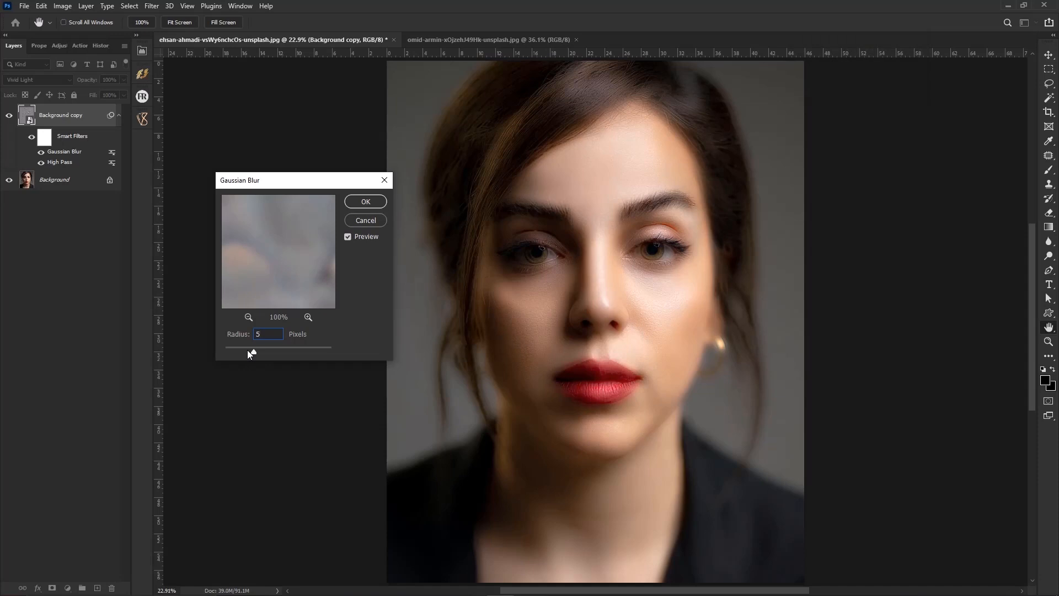
pyautogui.press('BackSpace')
pyautogui.write('4')
pyautogui.press('Return')
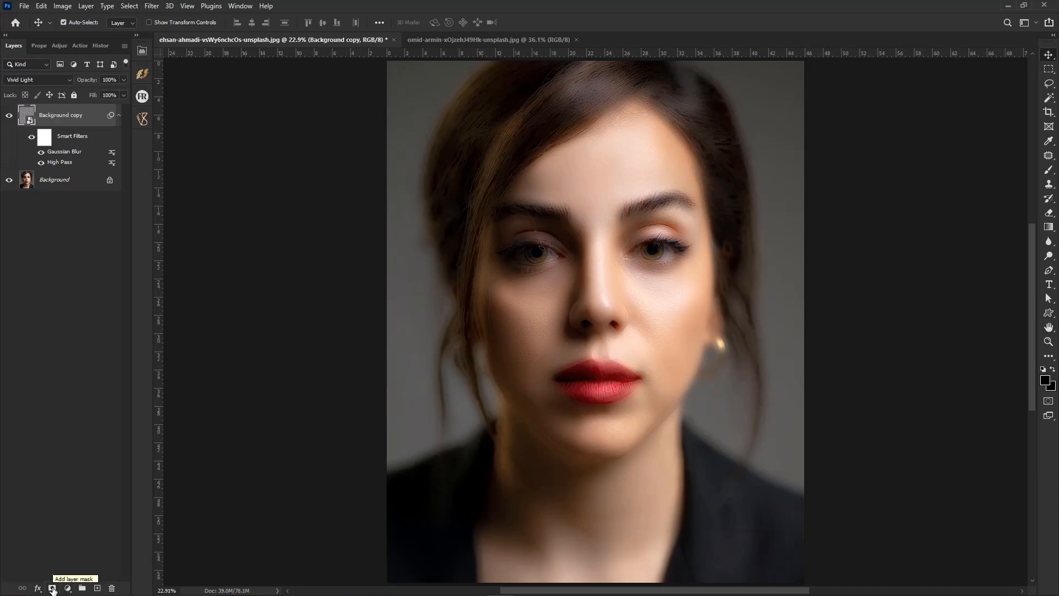
# - Add a layer mask to the Background copy layer and invert the mask to black
pyautogui.click(52, 589)
pyautogui.click(152, 7)
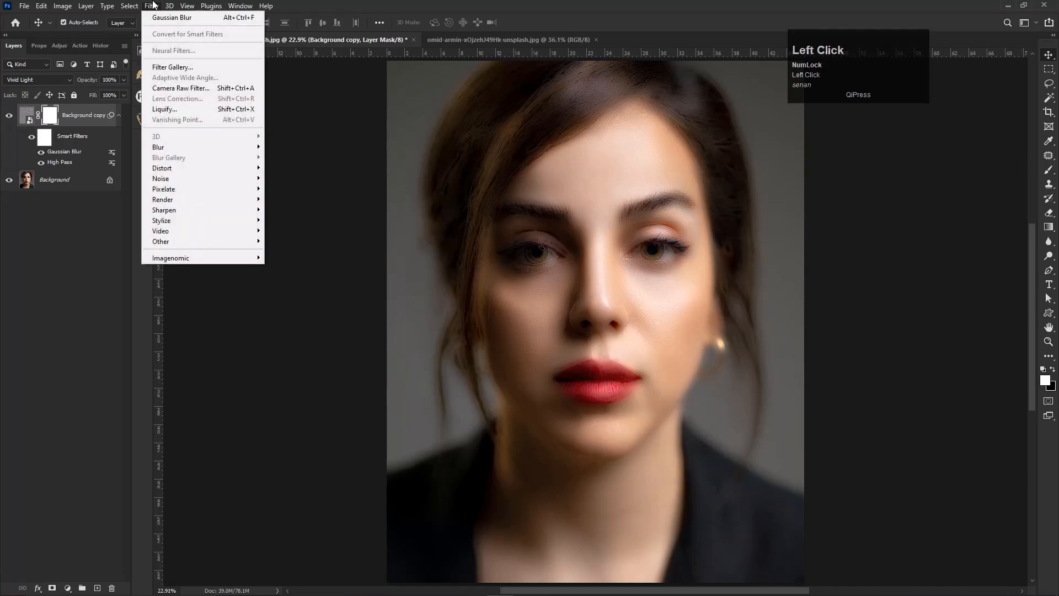
pyautogui.click(157, 5)
pyautogui.click(130, 7)
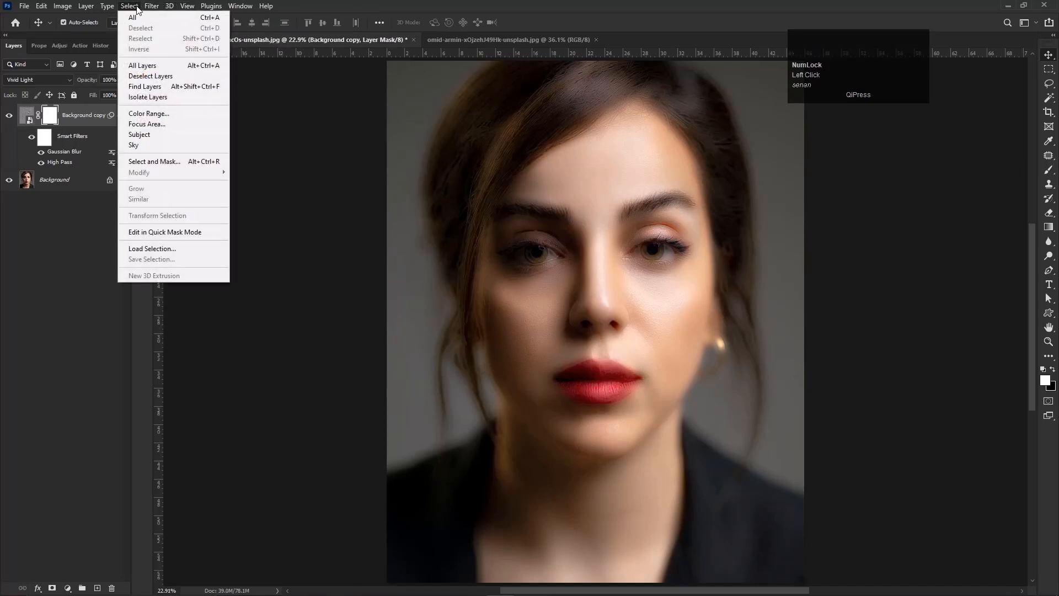
pyautogui.click(304, 296)
pyautogui.click(64, 6)
pyautogui.moveTo(83, 34)
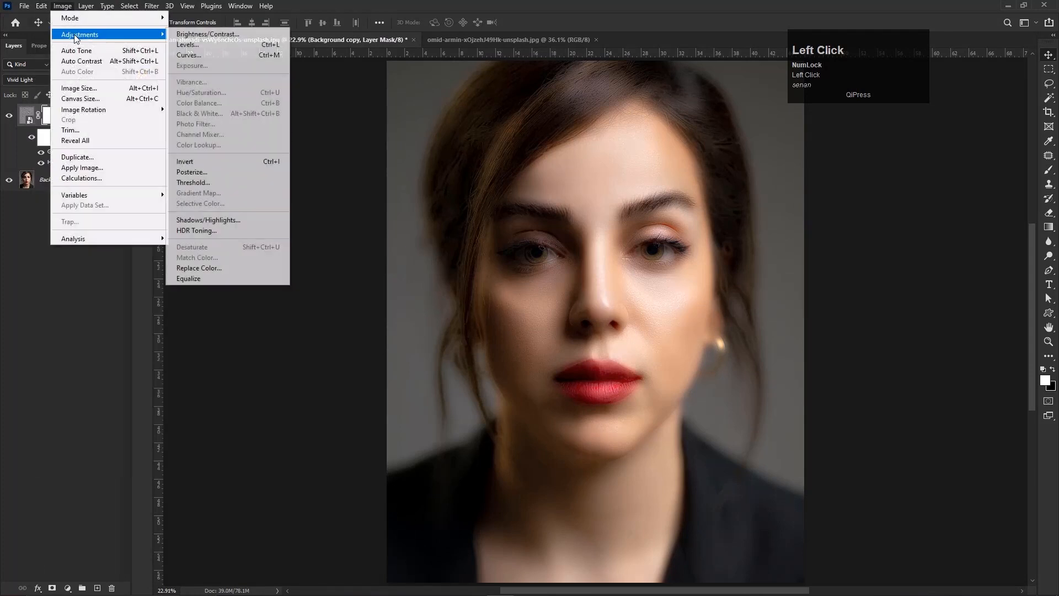
pyautogui.click(189, 163)
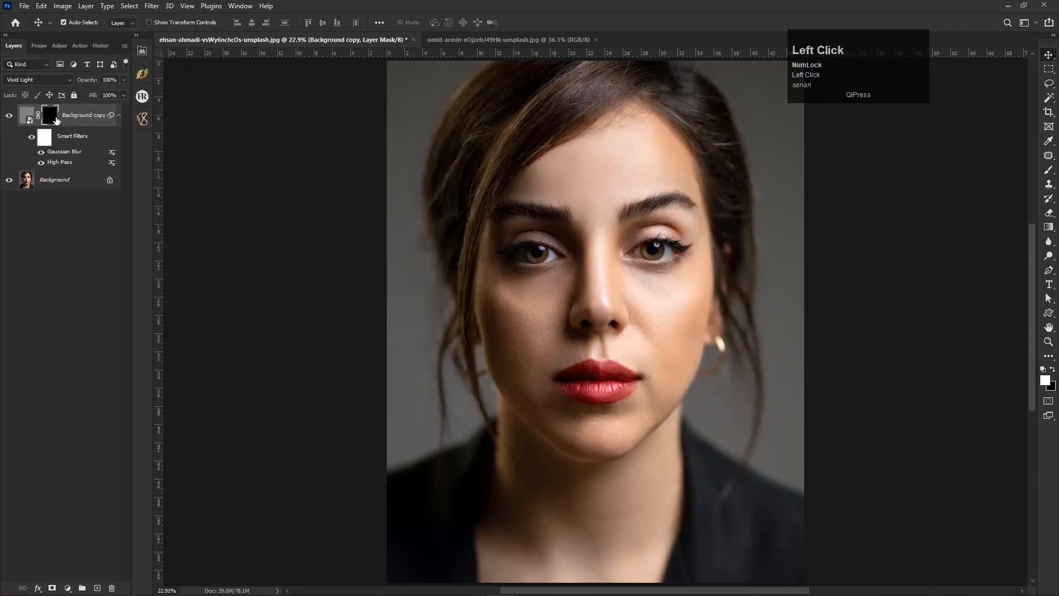
# - Restore the default white foreground and paint the layer mask with a soft resized brush over the cheek on the image's left side
pyautogui.click(1044, 370)
pyautogui.click(1050, 172)
pyautogui.scroll(3, 529, 323)
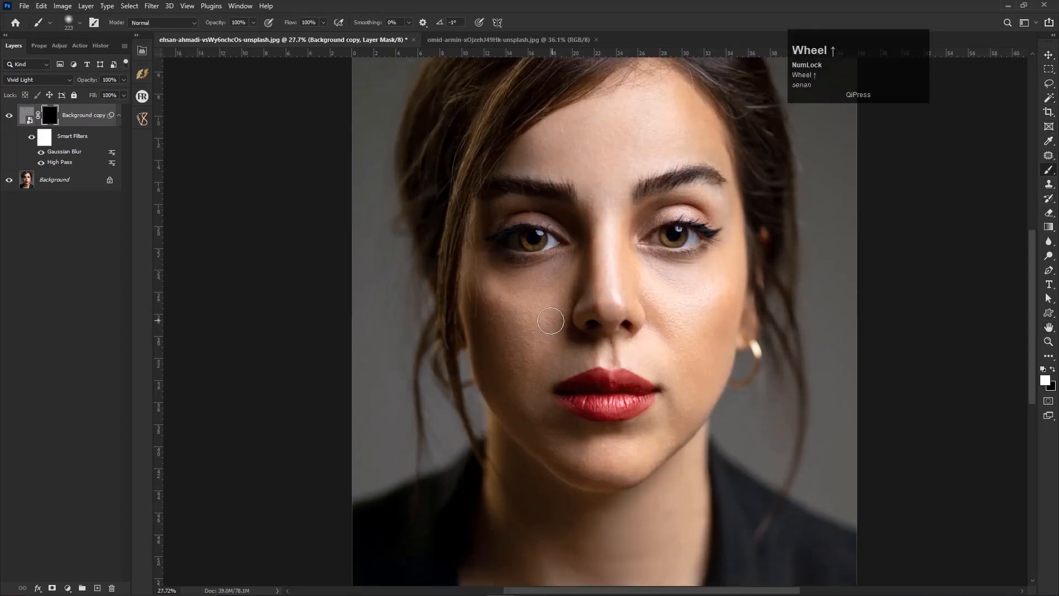
pyautogui.keyDown('alt'); pyautogui.rightClick(521, 324); pyautogui.keyUp('alt')
pyautogui.moveTo(521, 346)
pyautogui.mouseDown()
pyautogui.moveTo(547, 326)
pyautogui.moveTo(474, 289)
pyautogui.mouseUp()
pyautogui.scroll(2, 547, 326)
pyautogui.keyDown('alt'); pyautogui.rightClick(454, 272); pyautogui.keyUp('alt')
pyautogui.keyDown('alt'); pyautogui.rightClick(464, 218); pyautogui.keyUp('alt')
pyautogui.moveTo(449, 228)
pyautogui.mouseDown()
pyautogui.moveTo(442, 234)
pyautogui.moveTo(470, 275)
pyautogui.mouseUp()
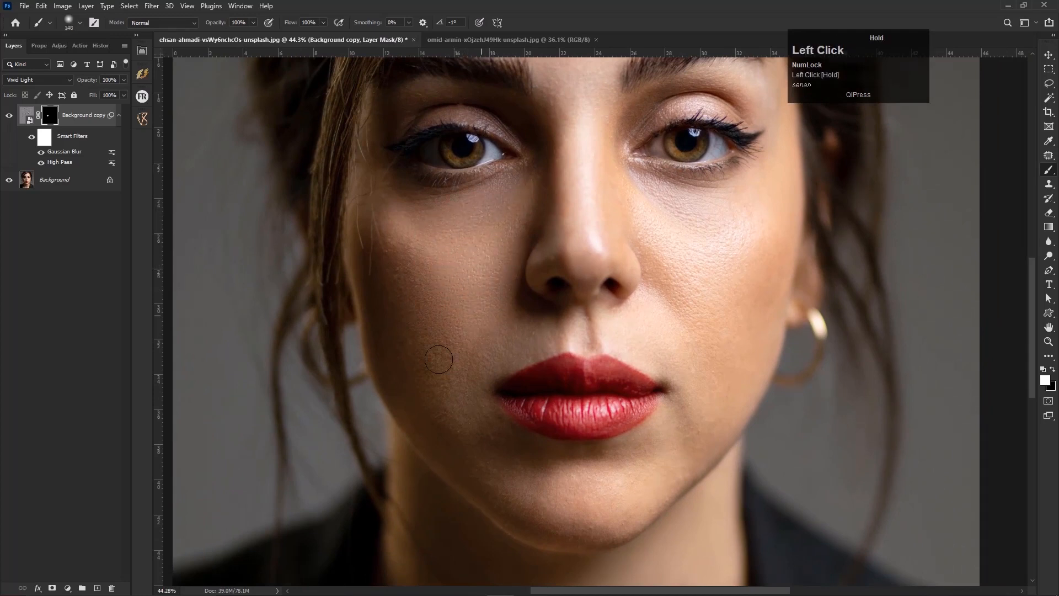
# - Extend the white mask painting over the lower cheek, the jaw and the chin
pyautogui.moveTo(499, 351)
pyautogui.mouseDown()
pyautogui.moveTo(483, 412)
pyautogui.moveTo(439, 428)
pyautogui.mouseUp()
pyautogui.keyDown('alt'); pyautogui.rightClick(505, 449); pyautogui.keyUp('alt')
pyautogui.moveTo(518, 454)
pyautogui.mouseDown()
pyautogui.moveTo(659, 437)
pyautogui.moveTo(588, 502)
pyautogui.moveTo(503, 502)
pyautogui.moveTo(582, 522)
pyautogui.mouseUp()
# - Paint white on the layer mask over the nose and the cheek on the image's right side
pyautogui.moveTo(700, 297); pyautogui.dragTo(738, 267)
pyautogui.press('space')
pyautogui.moveTo(668, 288); pyautogui.dragTo(638, 360)
pyautogui.keyDown('alt'); pyautogui.rightClick(602, 287); pyautogui.keyUp('alt')
pyautogui.click(458, 291)
pyautogui.moveTo(528, 211)
pyautogui.mouseDown()
pyautogui.moveTo(519, 166)
pyautogui.moveTo(556, 166)
pyautogui.moveTo(568, 150)
pyautogui.moveTo(579, 217)
pyautogui.moveTo(565, 277)
pyautogui.moveTo(537, 269)
pyautogui.moveTo(530, 296)
pyautogui.moveTo(552, 325)
pyautogui.moveTo(581, 323)
pyautogui.moveTo(585, 258)
pyautogui.moveTo(657, 382)
pyautogui.moveTo(598, 243)
pyautogui.moveTo(701, 315)
pyautogui.moveTo(710, 307)
pyautogui.moveTo(630, 259)
pyautogui.moveTo(707, 259)
pyautogui.moveTo(688, 288)
pyautogui.moveTo(701, 324)
pyautogui.moveTo(744, 226)
pyautogui.moveTo(748, 353)
pyautogui.moveTo(730, 416)
pyautogui.mouseUp()
# - Paint white on the layer mask over the skin between the nose and the upper lip
pyautogui.press('space')
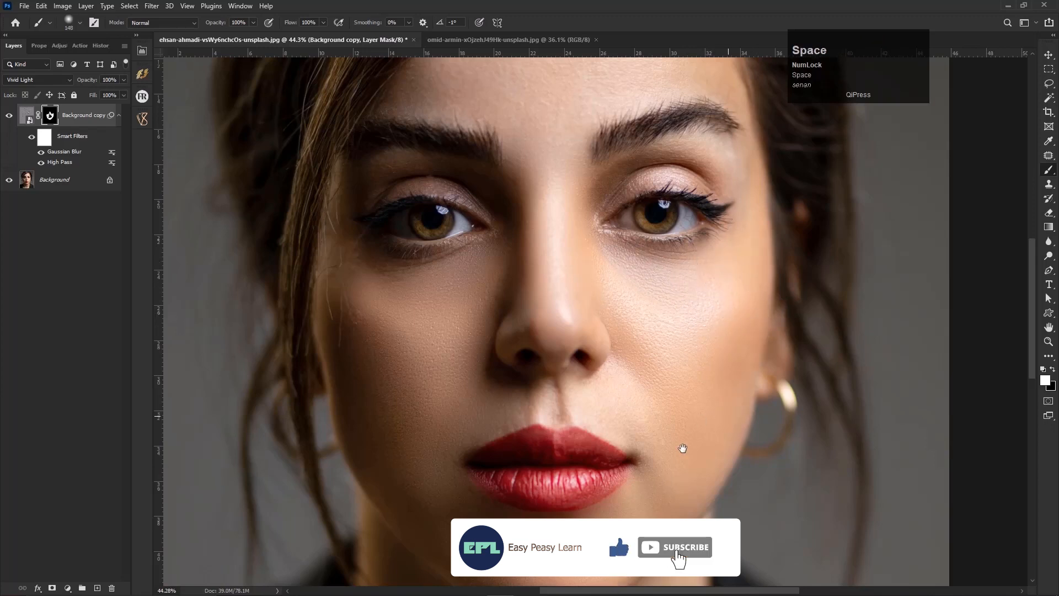
pyautogui.moveTo(682, 448); pyautogui.dragTo(699, 386)
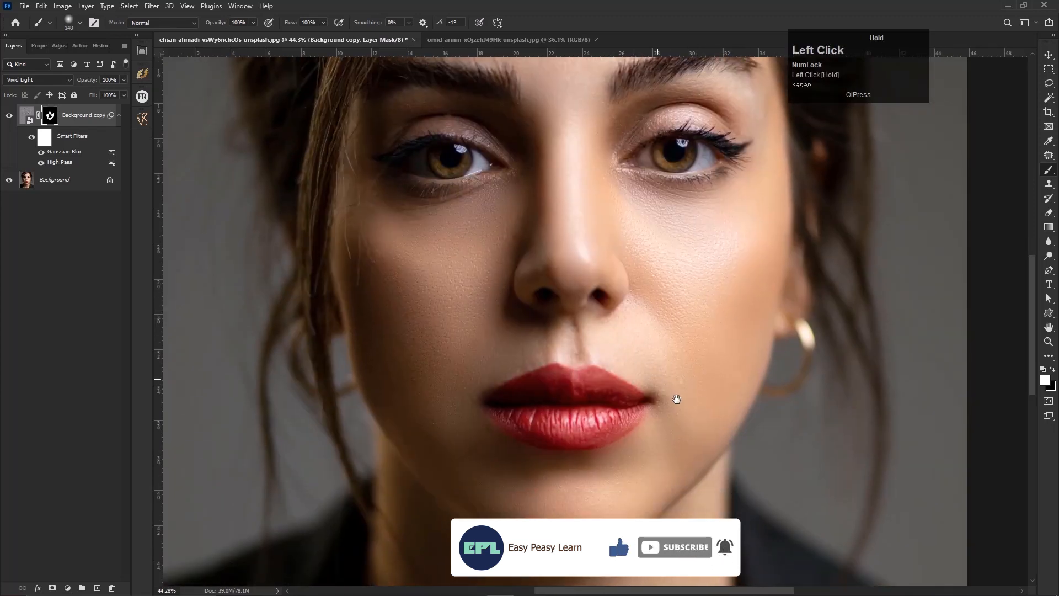
pyautogui.moveTo(623, 335); pyautogui.dragTo(604, 334)
pyautogui.moveTo(582, 326)
pyautogui.mouseDown()
pyautogui.moveTo(575, 356)
pyautogui.moveTo(561, 318)
pyautogui.moveTo(539, 345)
pyautogui.mouseUp()
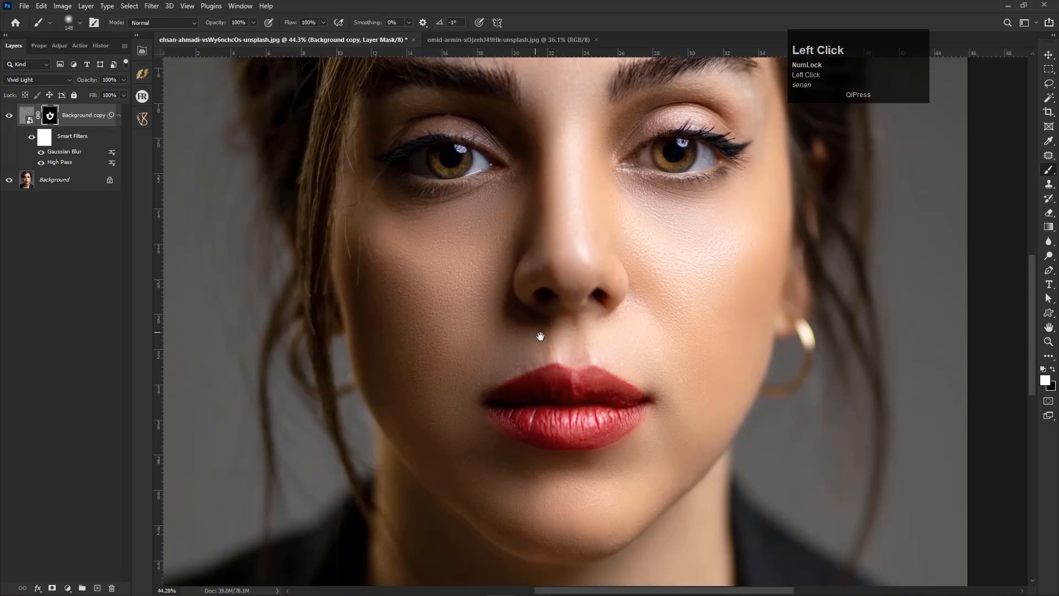
pyautogui.moveTo(486, 261); pyautogui.dragTo(508, 400)
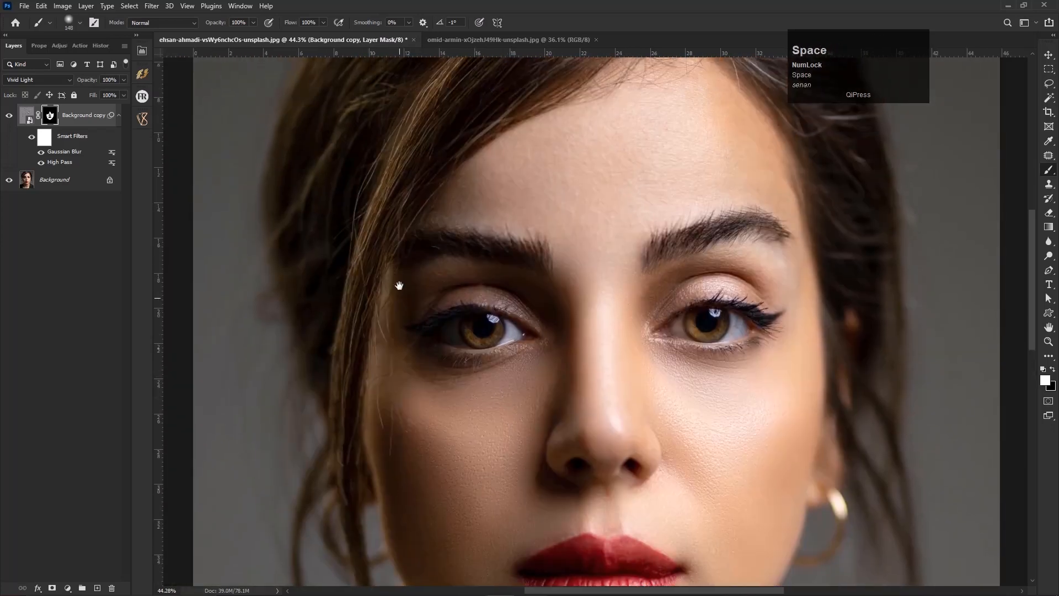
pyautogui.moveTo(692, 293); pyautogui.dragTo(632, 356)
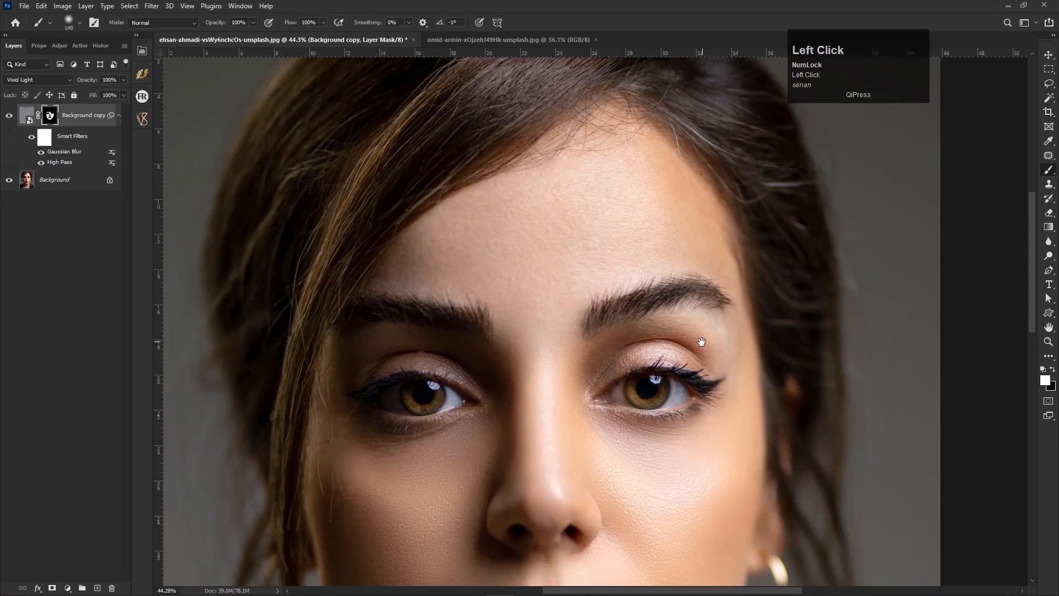
# - Paint white on the layer mask over the forehead and the inner brow area beside the nose bridge, resizing the brush to fit
pyautogui.keyDown('alt'); pyautogui.rightClick(554, 276); pyautogui.keyUp('alt')
pyautogui.moveTo(537, 303)
pyautogui.mouseDown()
pyautogui.moveTo(455, 279)
pyautogui.moveTo(396, 277)
pyautogui.moveTo(470, 211)
pyautogui.moveTo(546, 186)
pyautogui.moveTo(468, 246)
pyautogui.moveTo(515, 228)
pyautogui.moveTo(556, 232)
pyautogui.moveTo(498, 263)
pyautogui.moveTo(562, 287)
pyautogui.moveTo(557, 214)
pyautogui.moveTo(543, 200)
pyautogui.moveTo(660, 173)
pyautogui.moveTo(578, 214)
pyautogui.moveTo(643, 214)
pyautogui.moveTo(658, 228)
pyautogui.moveTo(581, 271)
pyautogui.moveTo(586, 280)
pyautogui.moveTo(688, 254)
pyautogui.moveTo(718, 264)
pyautogui.moveTo(693, 187)
pyautogui.moveTo(655, 149)
pyautogui.mouseUp()
pyautogui.scroll(-3, 567, 250)
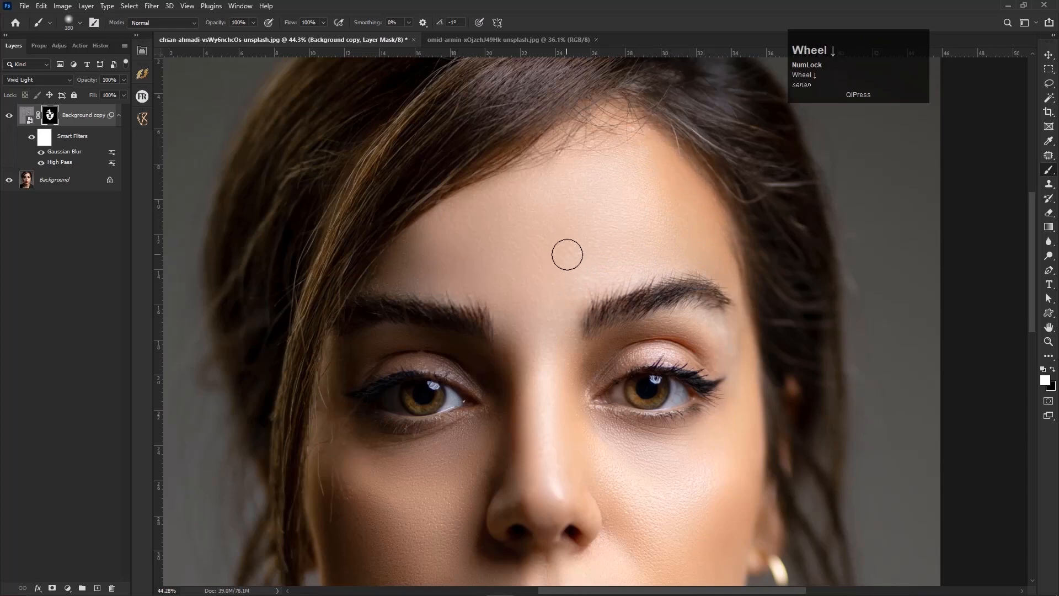
pyautogui.moveTo(577, 385); pyautogui.dragTo(547, 304)
pyautogui.keyDown('alt'); pyautogui.rightClick(524, 260); pyautogui.keyUp('alt')
pyautogui.click(490, 229)
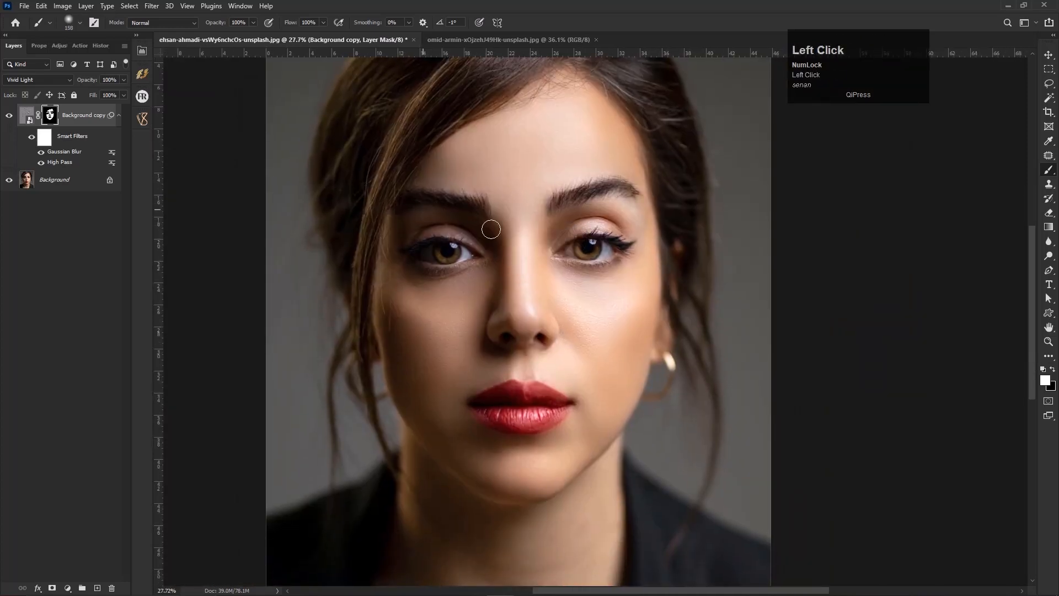
# - Paint white on the layer mask over the neck and the upper chest with a larger soft brush of about 293 pixels
pyautogui.scroll(-1, 559, 335)
pyautogui.moveTo(560, 382); pyautogui.dragTo(557, 288)
pyautogui.keyDown('alt'); pyautogui.rightClick(502, 444); pyautogui.keyUp('alt')
pyautogui.moveTo(516, 442)
pyautogui.mouseDown()
pyautogui.moveTo(546, 449)
pyautogui.moveTo(496, 493)
pyautogui.moveTo(438, 491)
pyautogui.mouseUp()
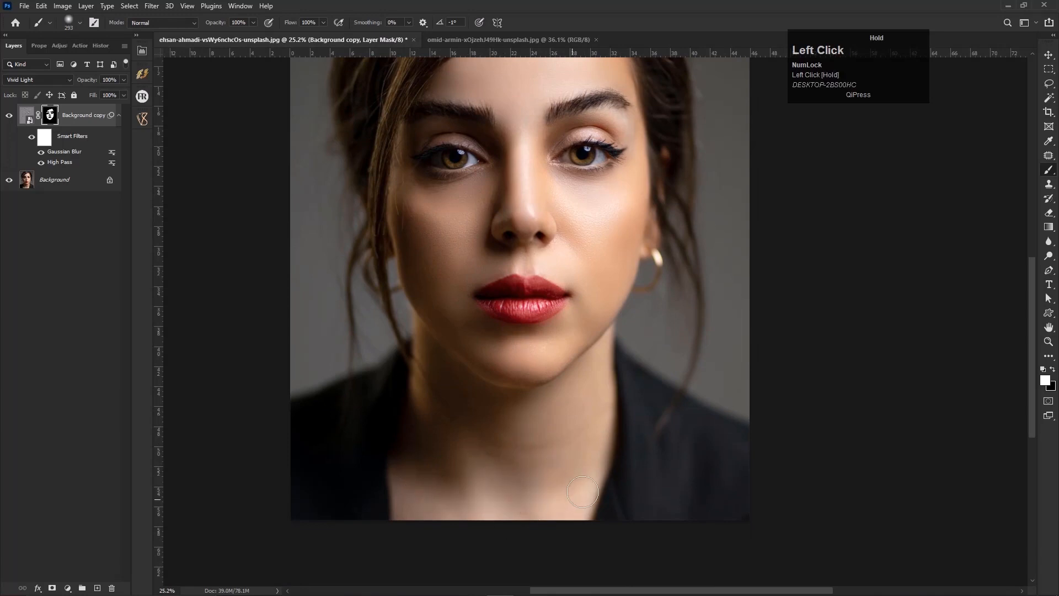
pyautogui.moveTo(583, 492); pyautogui.dragTo(484, 482)
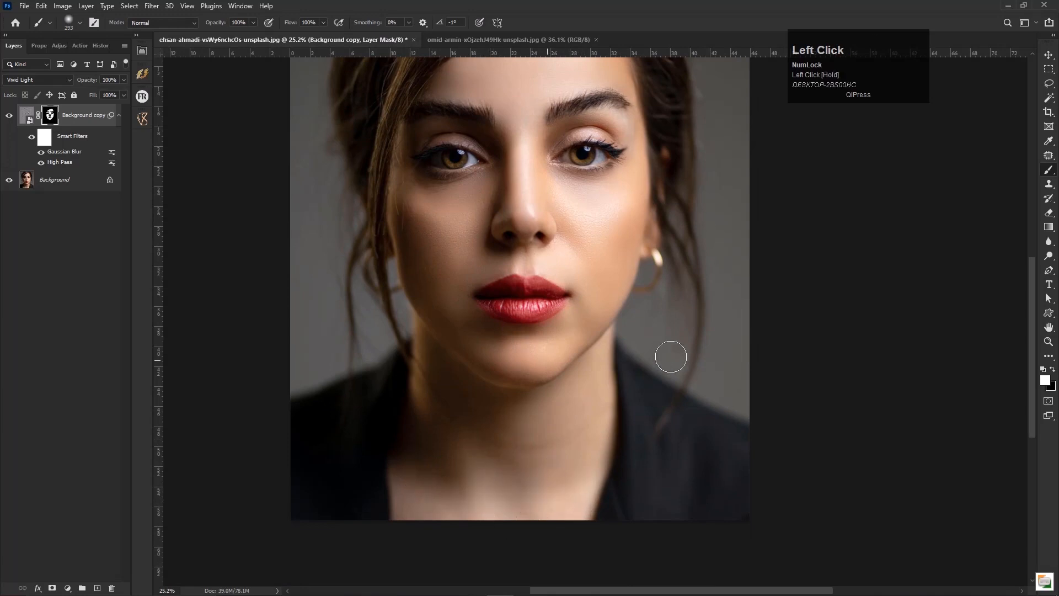
# - Toggle the Background copy layer's visibility to compare the whole portrait before and after smoothing
pyautogui.click(11, 120)
pyautogui.hotkey('ctrl', '0')
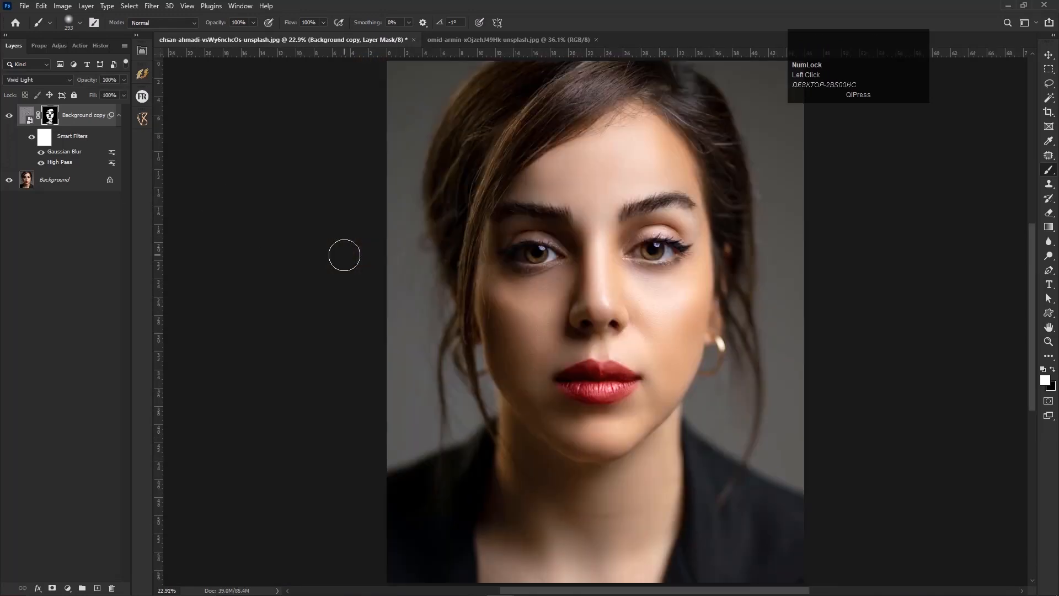
pyautogui.click(10, 117)
pyautogui.click(10, 118)
# - Stamp the visible result onto a new top layer, collapse the Background copy layer's smart filters and hide that layer
pyautogui.hotkey('ctrl', 'shift', 'alt', 'e')
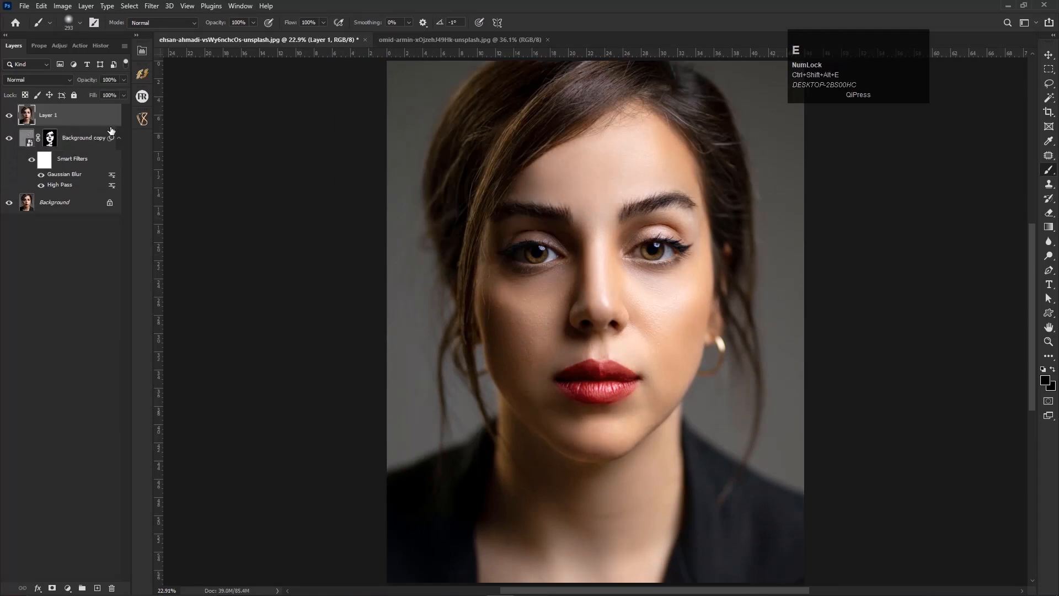
pyautogui.click(119, 138)
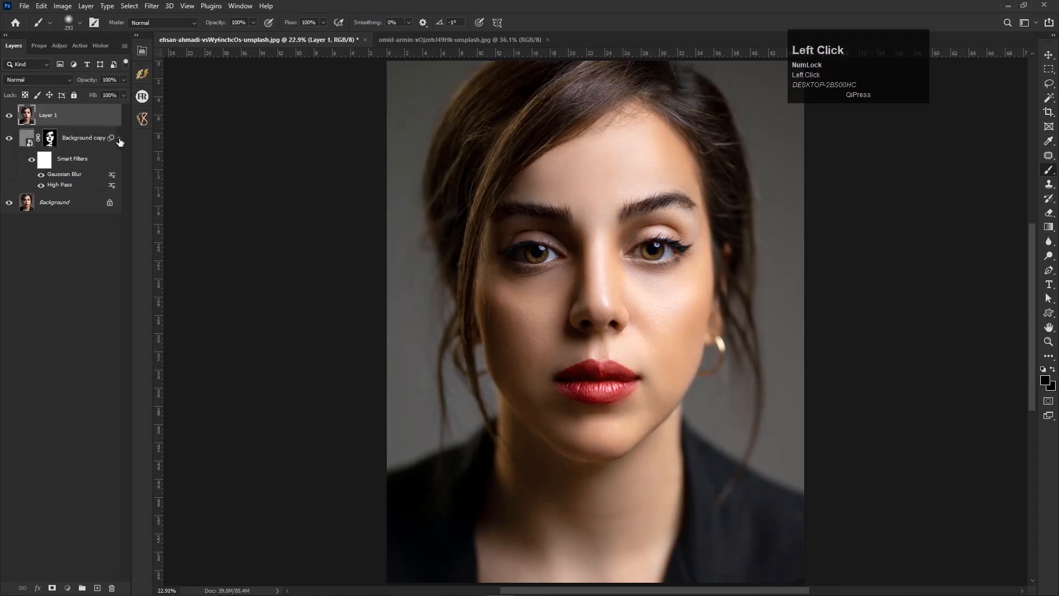
pyautogui.click(11, 116)
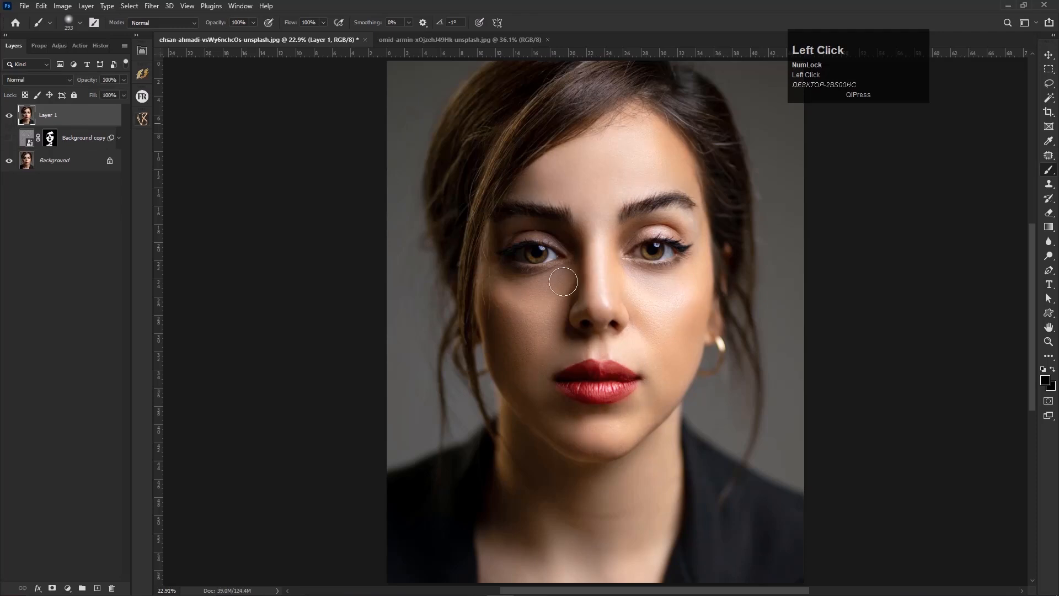
# - Switch to the second open portrait document and activate the Move tool
pyautogui.click(437, 40)
pyautogui.press('v')
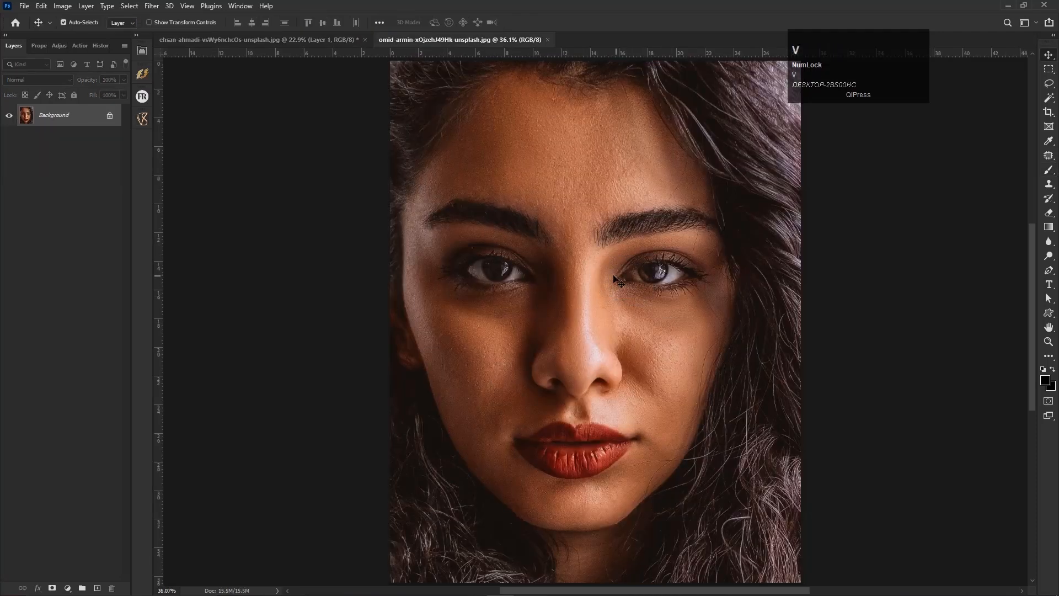
pyautogui.rightClick(58, 125)
pyautogui.click(78, 125)
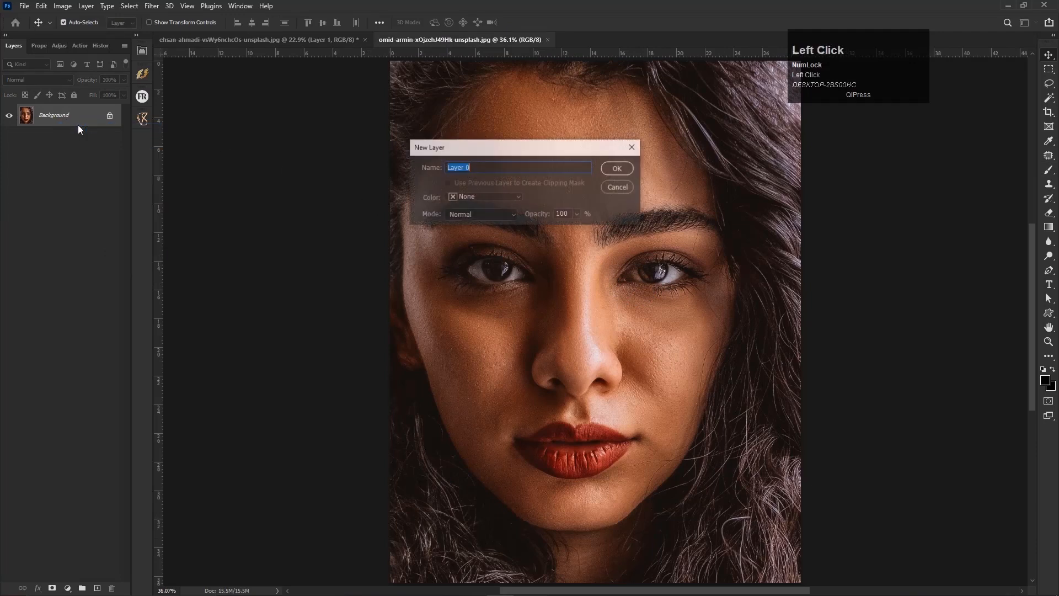
pyautogui.click(618, 188)
# - Duplicate the Background layer of the second portrait as Background copy
pyautogui.rightClick(55, 117)
pyautogui.click(51, 139)
pyautogui.click(608, 172)
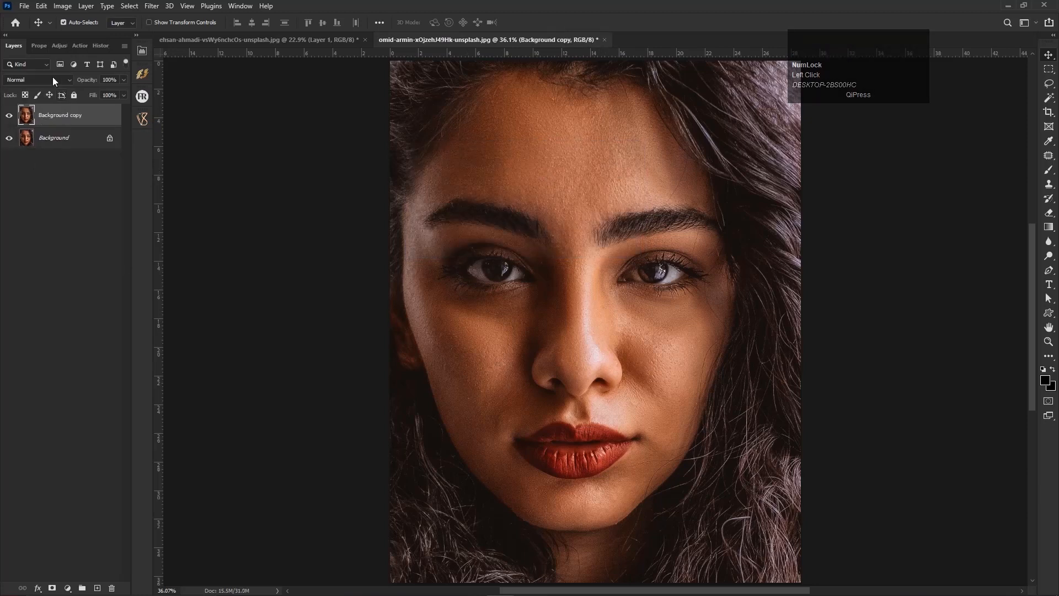
# - Invert the colours of the Background copy layer and set its blend mode to Vivid Light
pyautogui.click(65, 7)
pyautogui.moveTo(83, 34)
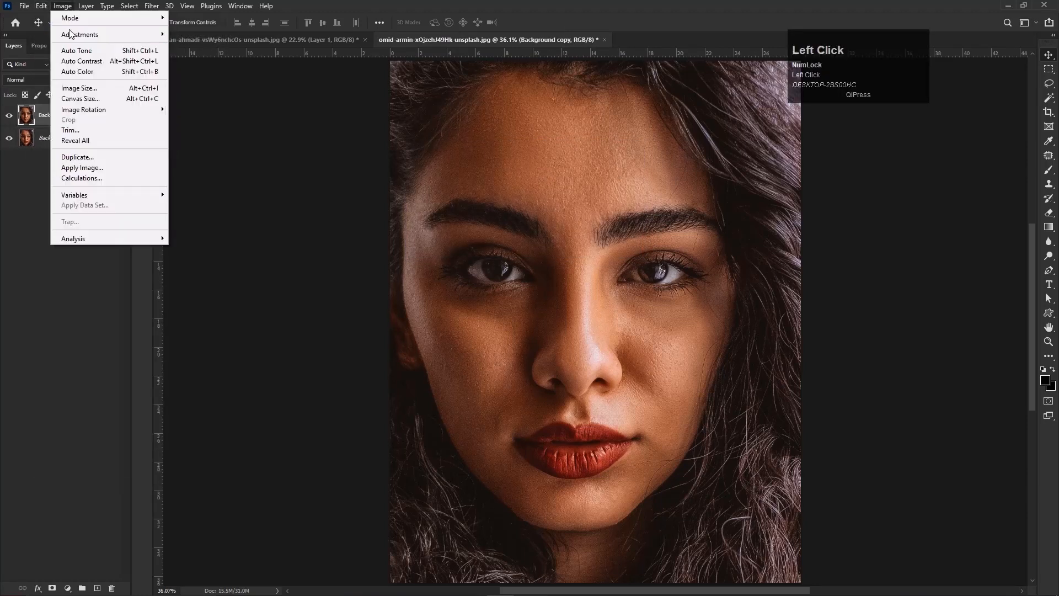
pyautogui.click(186, 162)
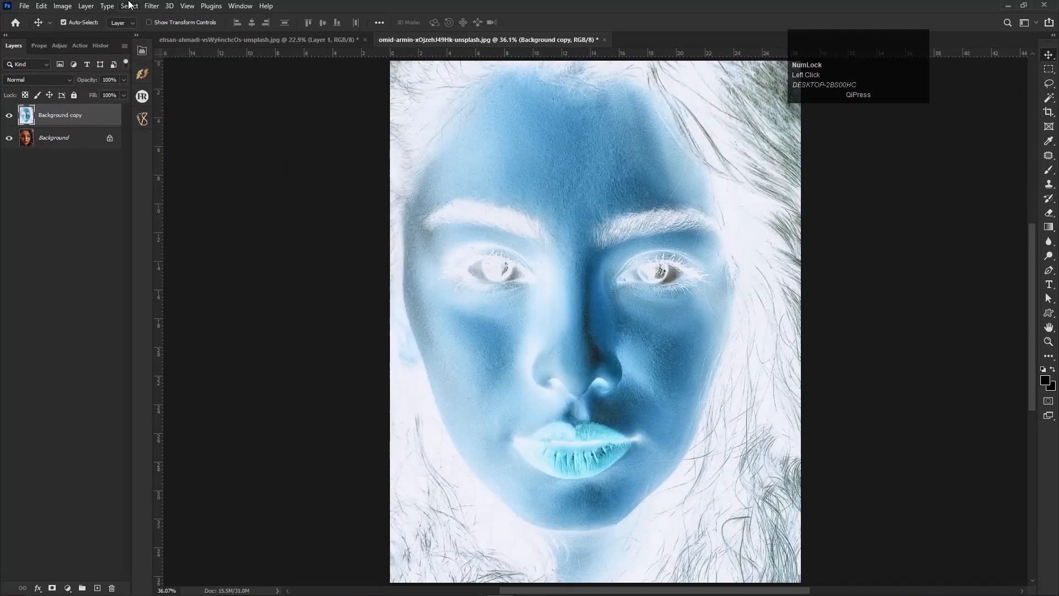
pyautogui.click(22, 82)
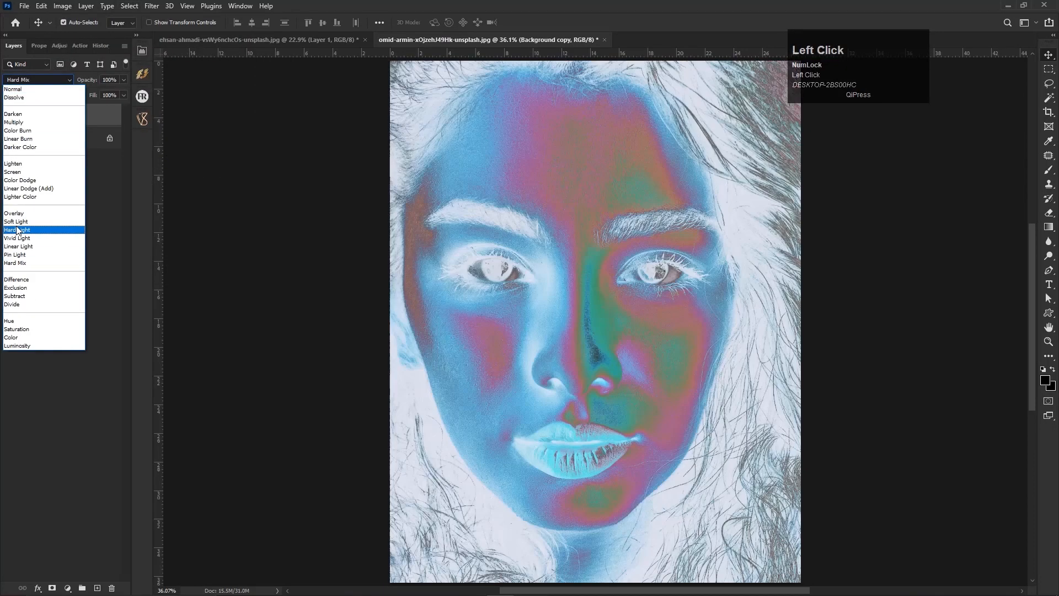
pyautogui.click(19, 238)
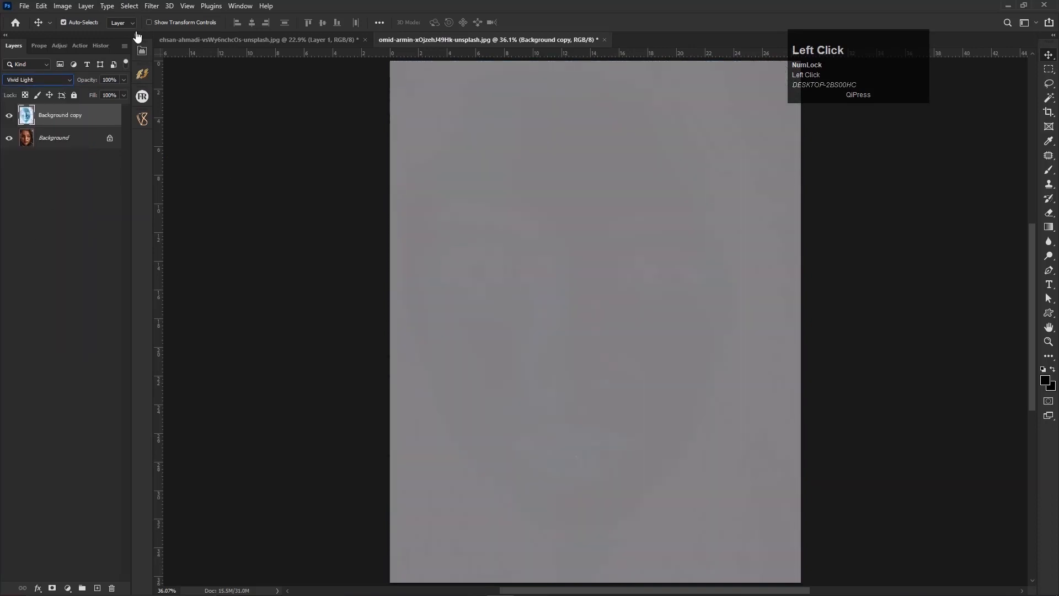
# - Convert the Background copy layer into a smart object for re-editable smart filters
pyautogui.click(153, 5)
pyautogui.click(187, 34)
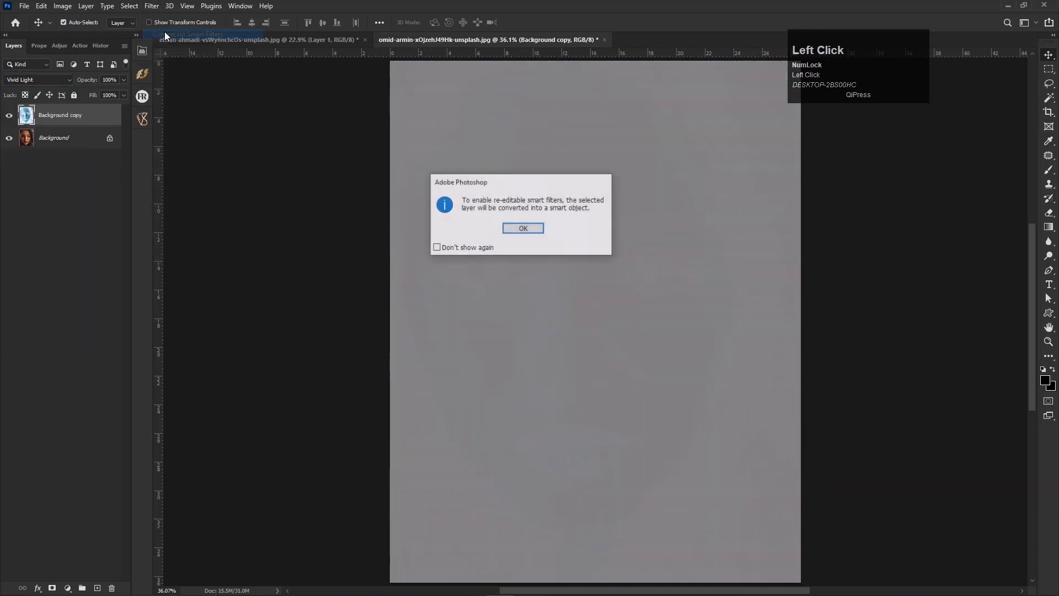
pyautogui.click(523, 228)
# - Apply a High Pass smart filter to the Background copy layer with a radius of about 30 pixels
pyautogui.click(151, 5)
pyautogui.moveTo(208, 240)
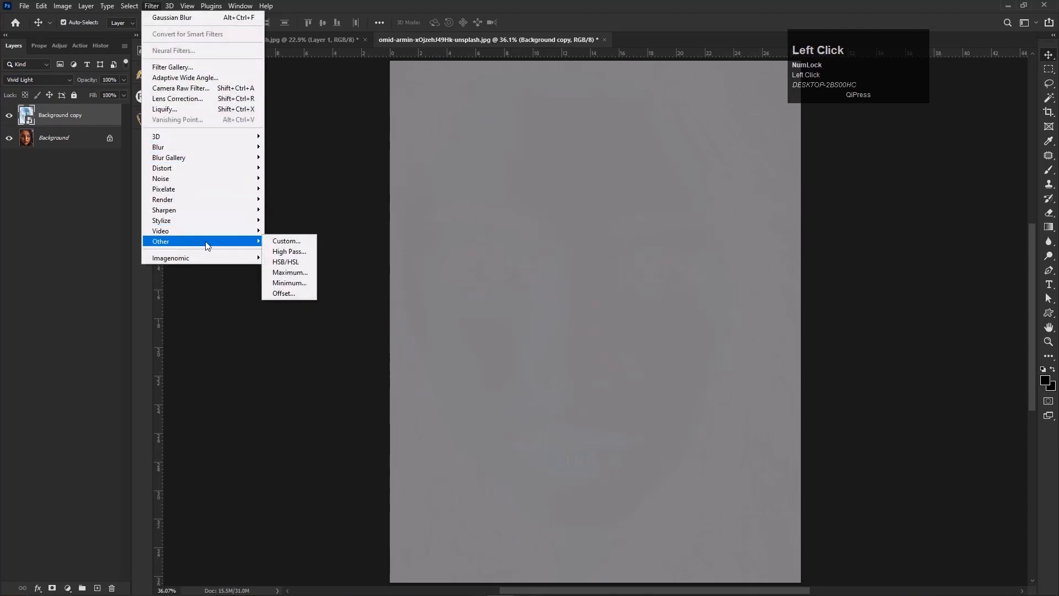
pyautogui.click(293, 249)
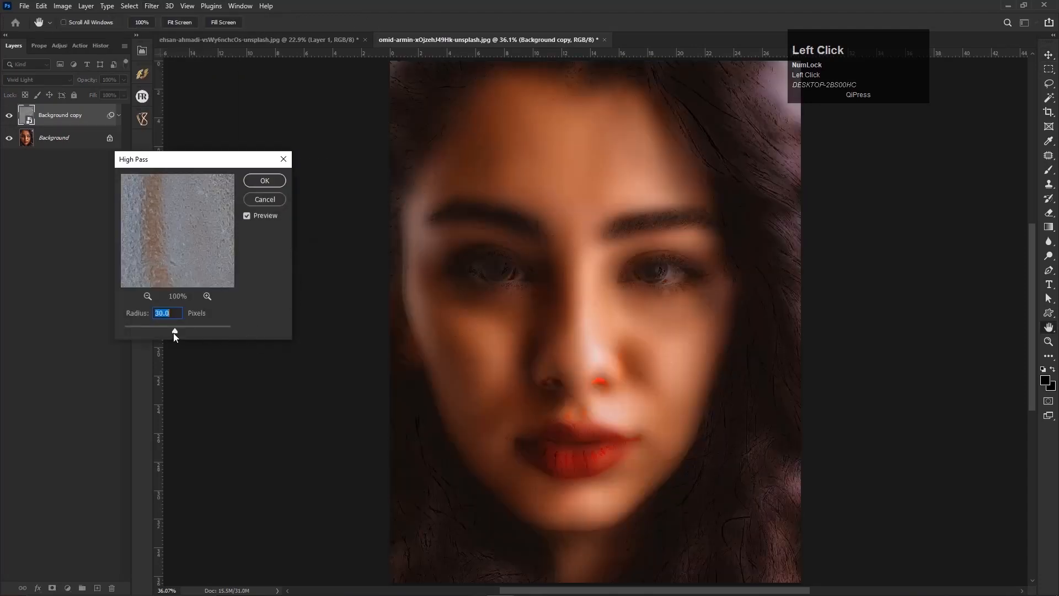
pyautogui.moveTo(174, 332); pyautogui.dragTo(173, 329)
pyautogui.press('Return')
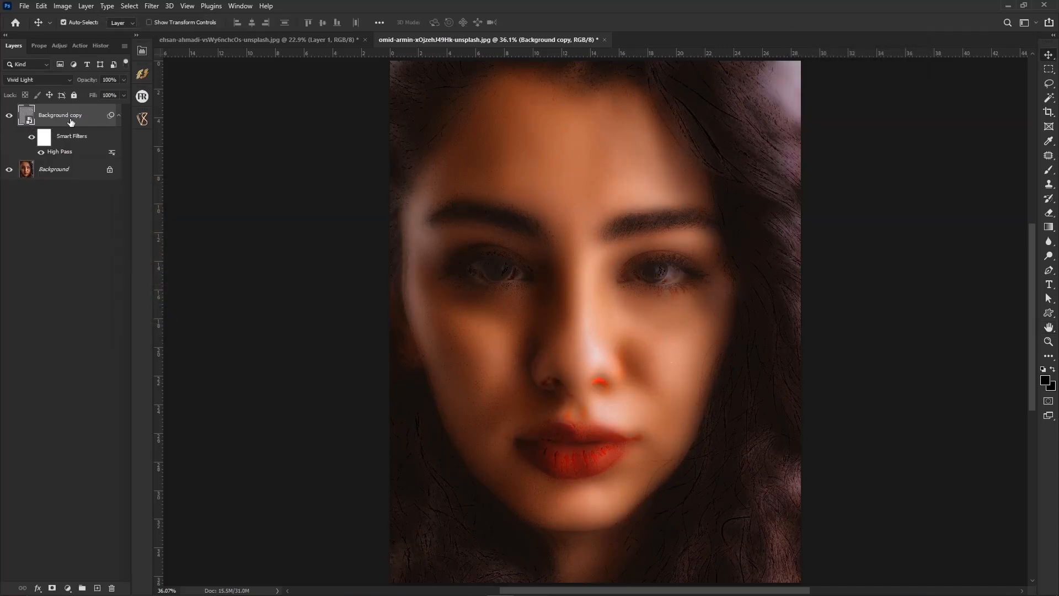
# - Apply a Gaussian Blur smart filter to the Background copy layer, tuning the radius to a few pixels
pyautogui.click(152, 6)
pyautogui.moveTo(172, 147)
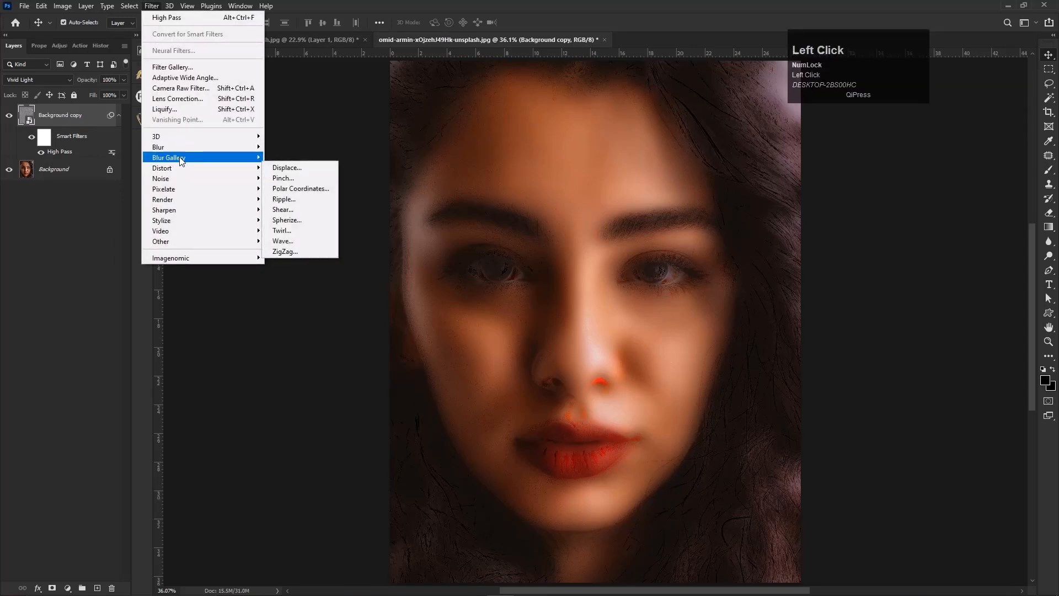
pyautogui.click(294, 188)
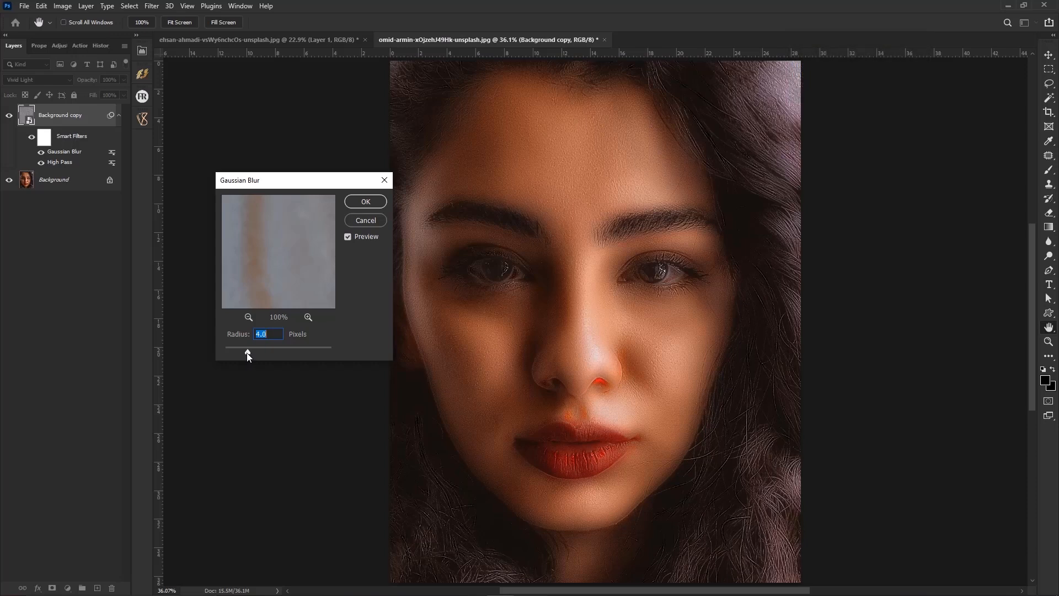
pyautogui.moveTo(248, 354); pyautogui.dragTo(246, 353)
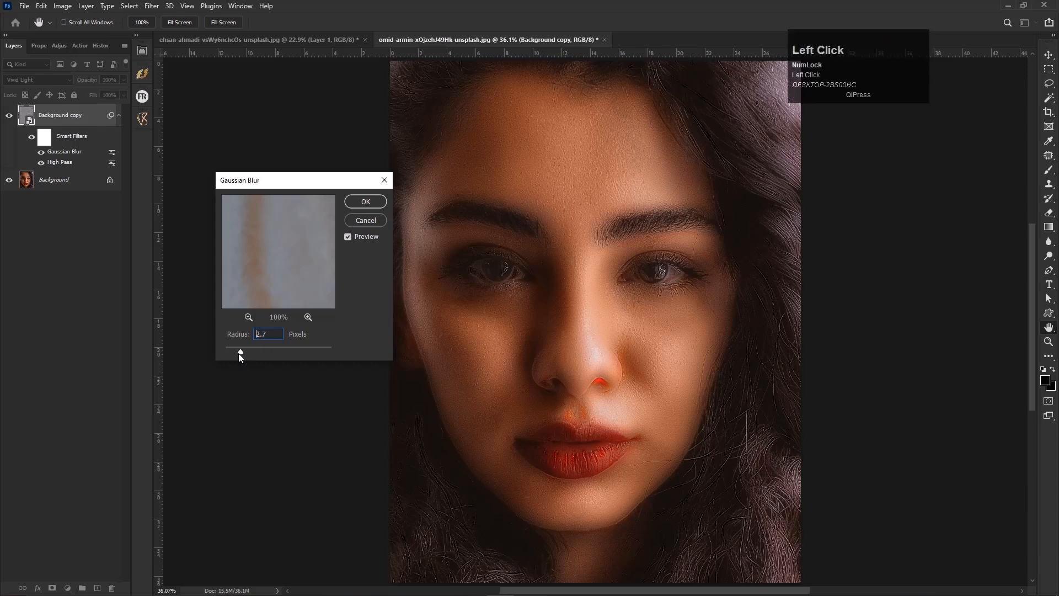
pyautogui.moveTo(236, 353)
pyautogui.mouseDown()
pyautogui.moveTo(273, 352)
pyautogui.moveTo(253, 351)
pyautogui.mouseUp()
pyautogui.press('Return')
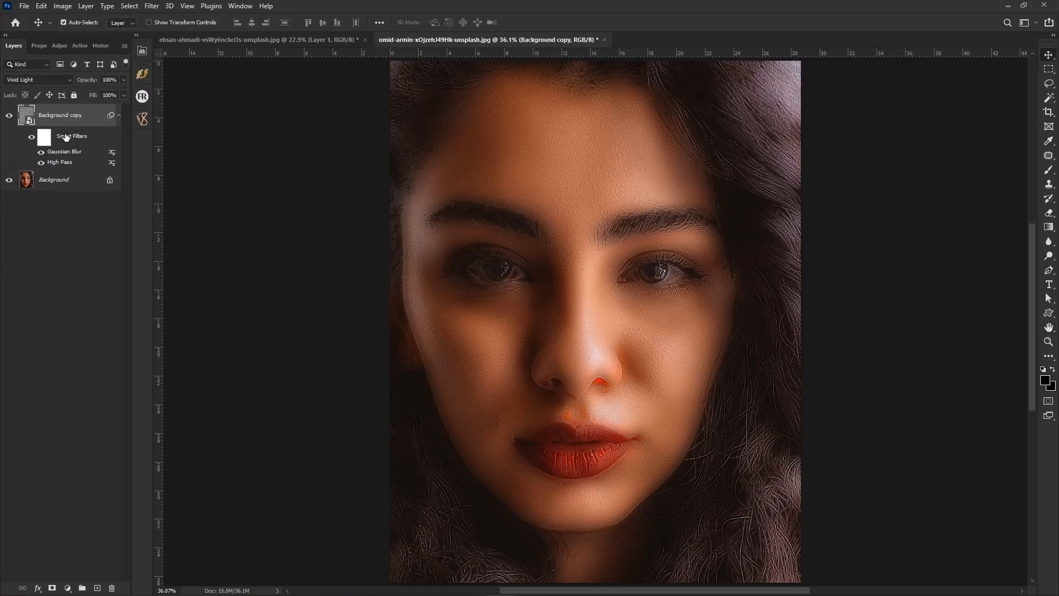
# - Add a layer mask to the Background copy layer and invert it to black
pyautogui.click(52, 588)
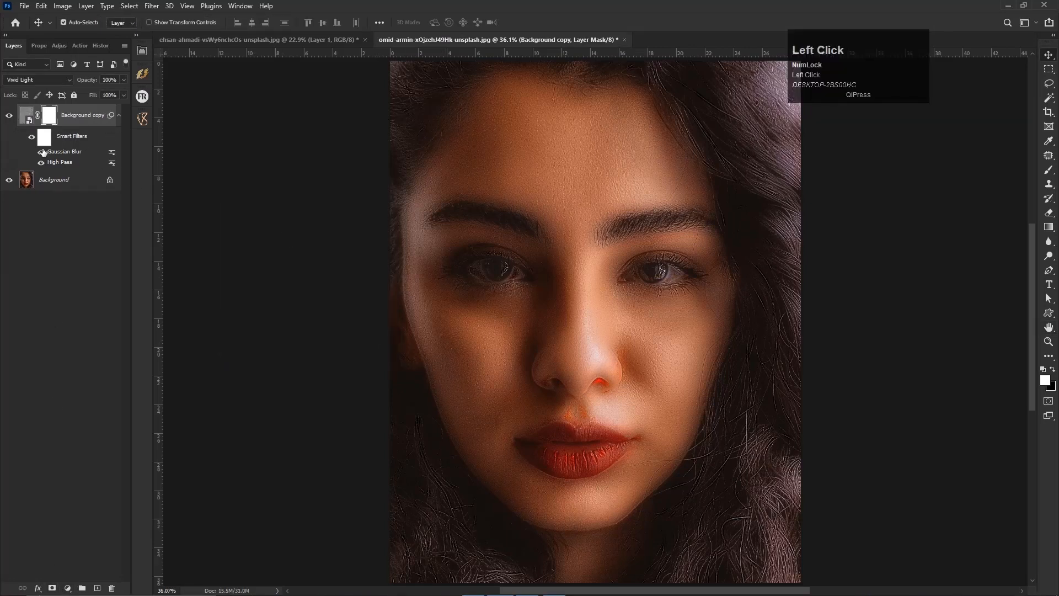
pyautogui.click(41, 6)
pyautogui.moveTo(62, 6)
pyautogui.moveTo(77, 34)
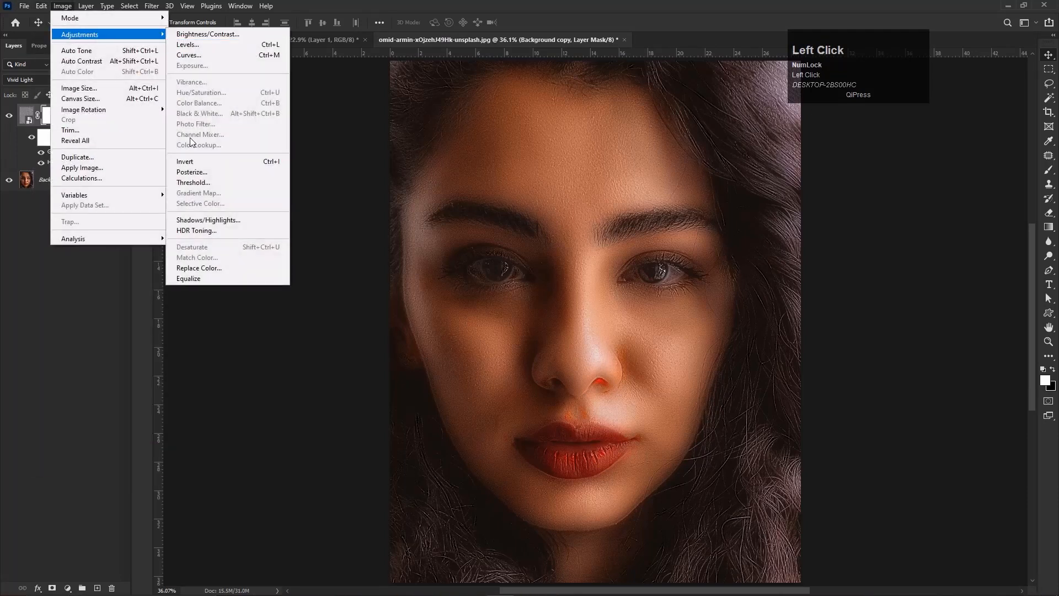
pyautogui.click(190, 161)
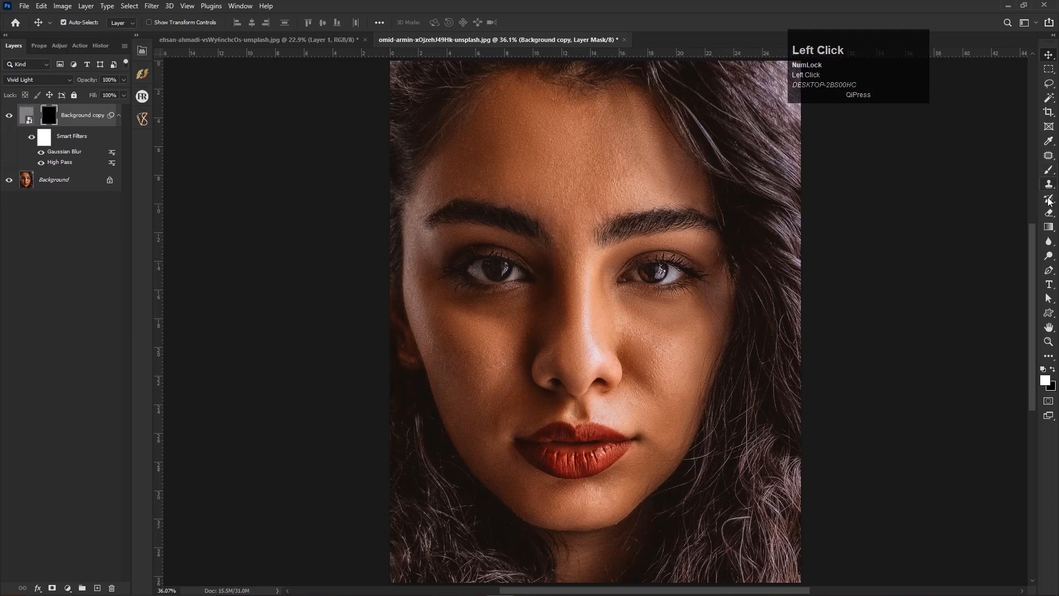
# - Paint white on the layer mask over both cheeks, the chin and the nose with a soft brush of about 215 pixels
pyautogui.click(1049, 169)
pyautogui.scroll(1, 433, 362)
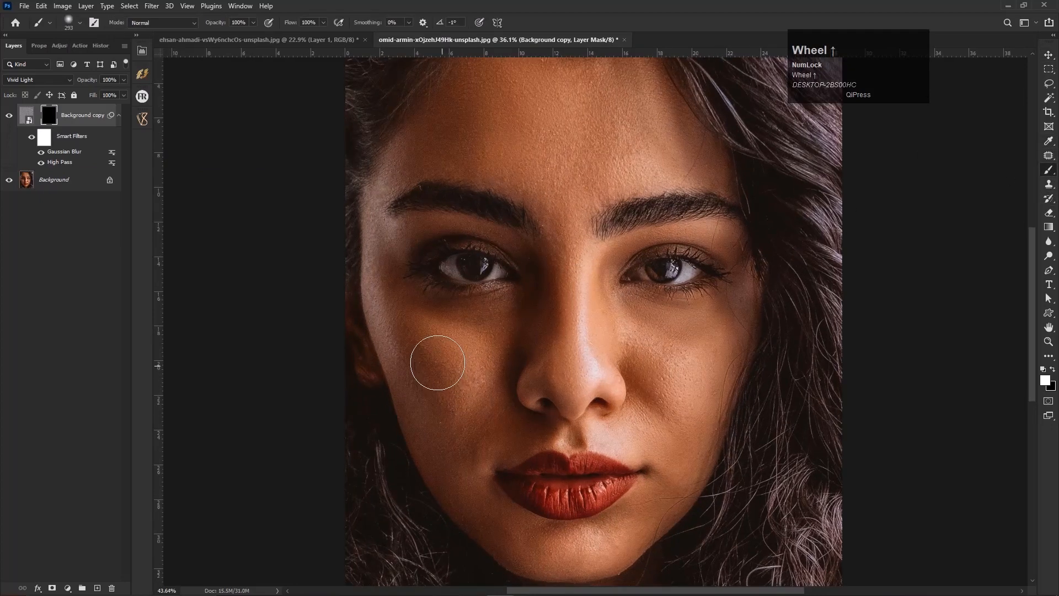
pyautogui.keyDown('alt'); pyautogui.rightClick(431, 367); pyautogui.keyUp('alt')
pyautogui.moveTo(386, 306)
pyautogui.mouseDown()
pyautogui.moveTo(434, 410)
pyautogui.moveTo(432, 343)
pyautogui.moveTo(482, 340)
pyautogui.moveTo(469, 444)
pyautogui.moveTo(441, 461)
pyautogui.moveTo(463, 488)
pyautogui.moveTo(510, 536)
pyautogui.moveTo(606, 542)
pyautogui.moveTo(526, 560)
pyautogui.moveTo(641, 511)
pyautogui.moveTo(669, 473)
pyautogui.mouseUp()
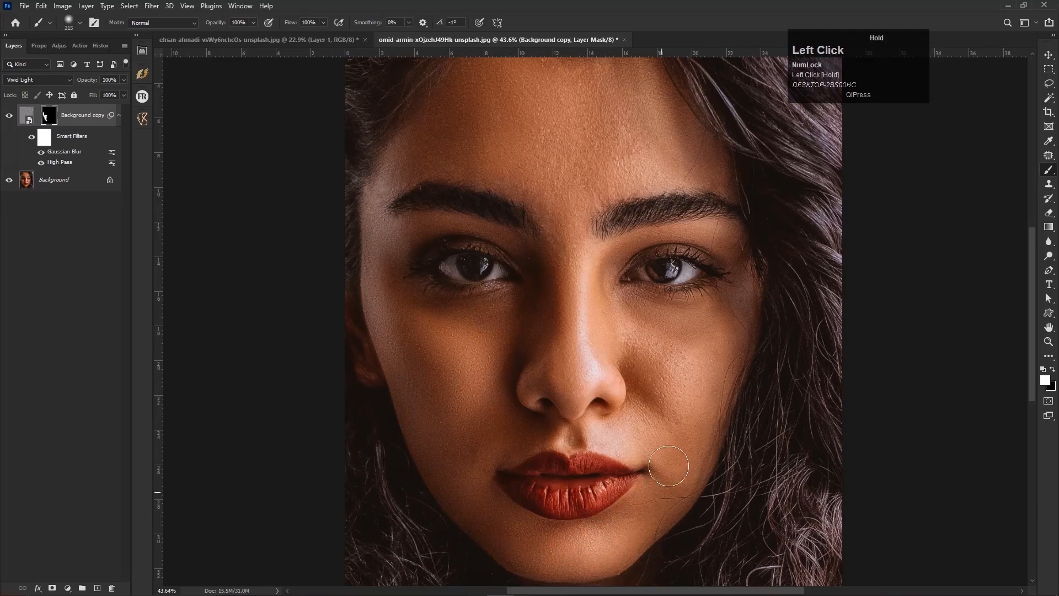
pyautogui.moveTo(659, 433); pyautogui.dragTo(658, 399)
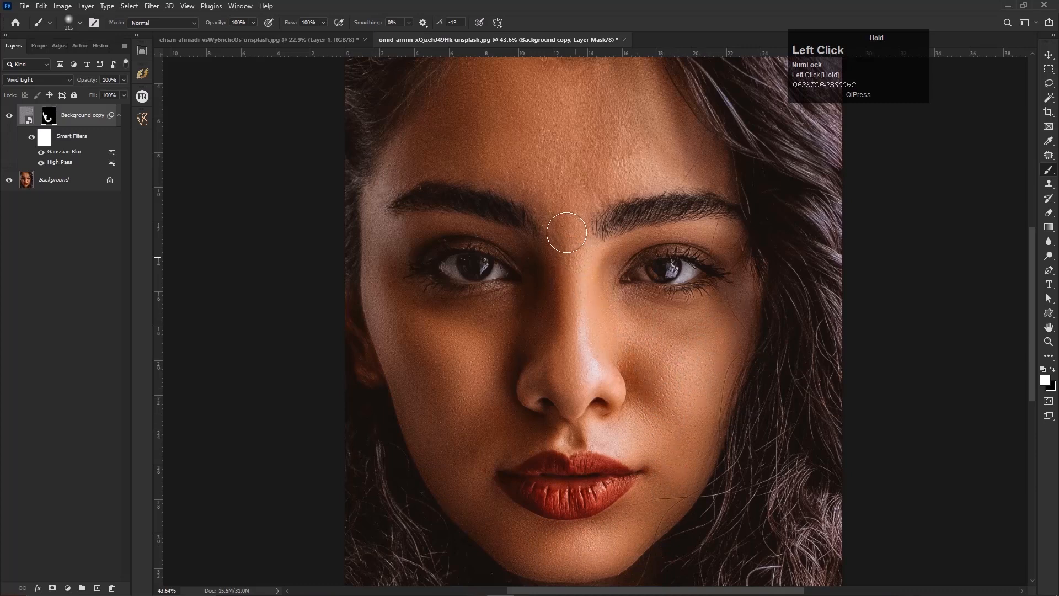
pyautogui.moveTo(591, 381); pyautogui.dragTo(589, 378)
# - Paint white on the layer mask over the whole forehead down to the skin between the eyebrows
pyautogui.press('space')
pyautogui.moveTo(532, 296); pyautogui.dragTo(528, 390)
pyautogui.moveTo(540, 251)
pyautogui.mouseDown()
pyautogui.moveTo(600, 267)
pyautogui.moveTo(570, 229)
pyautogui.moveTo(580, 174)
pyautogui.moveTo(634, 225)
pyautogui.mouseUp()
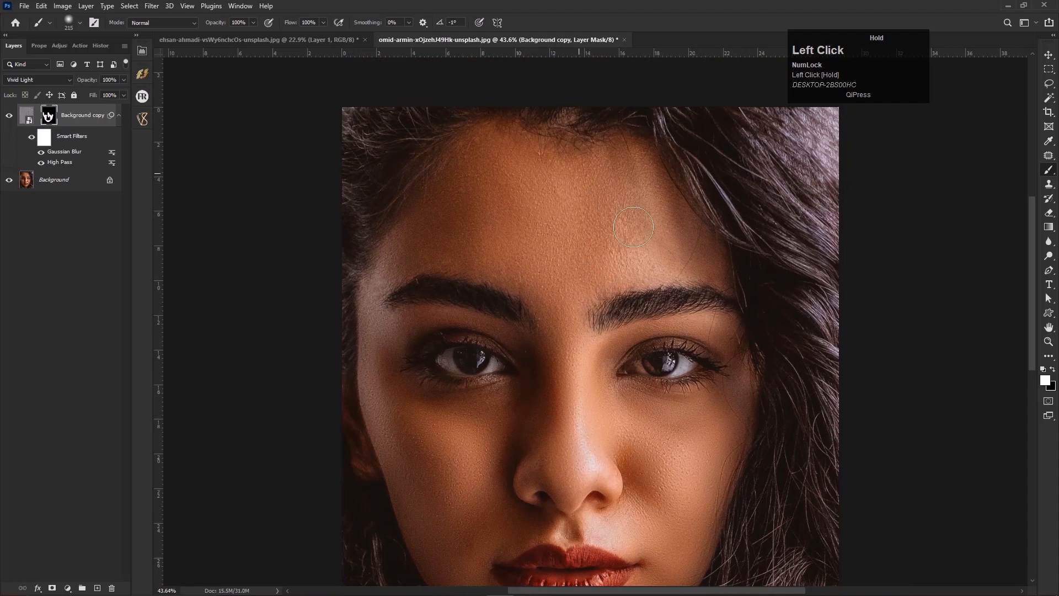
pyautogui.moveTo(701, 259)
pyautogui.mouseDown()
pyautogui.moveTo(648, 182)
pyautogui.moveTo(487, 153)
pyautogui.moveTo(474, 220)
pyautogui.moveTo(512, 272)
pyautogui.moveTo(423, 238)
pyautogui.moveTo(435, 209)
pyautogui.moveTo(386, 263)
pyautogui.moveTo(365, 309)
pyautogui.moveTo(371, 345)
pyautogui.moveTo(424, 324)
pyautogui.moveTo(505, 334)
pyautogui.mouseUp()
# - Paint white on the layer mask over the neck and touch up the cheek on the image's left side
pyautogui.scroll(-4, 634, 344)
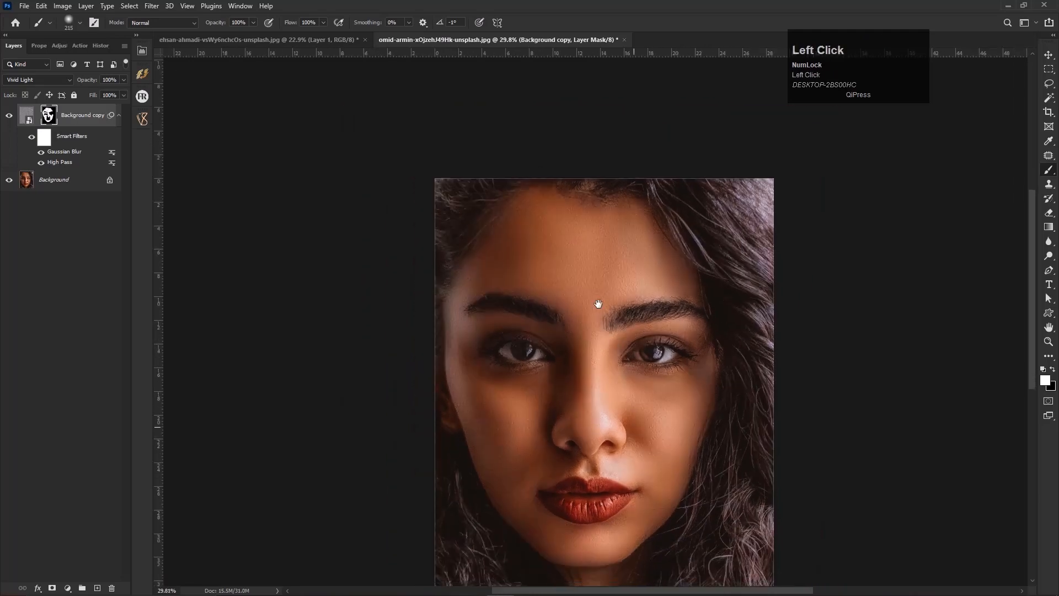
pyautogui.moveTo(598, 304); pyautogui.dragTo(557, 160)
pyautogui.moveTo(557, 440); pyautogui.dragTo(543, 455)
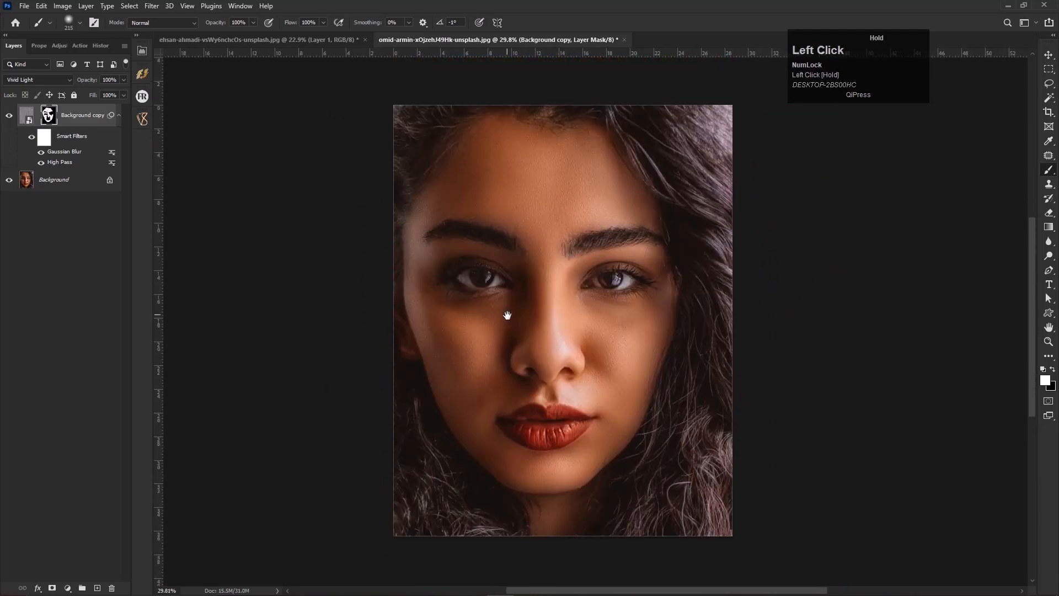
pyautogui.scroll(1, 460, 334)
pyautogui.click(444, 353)
pyautogui.scroll(-1, 497, 342)
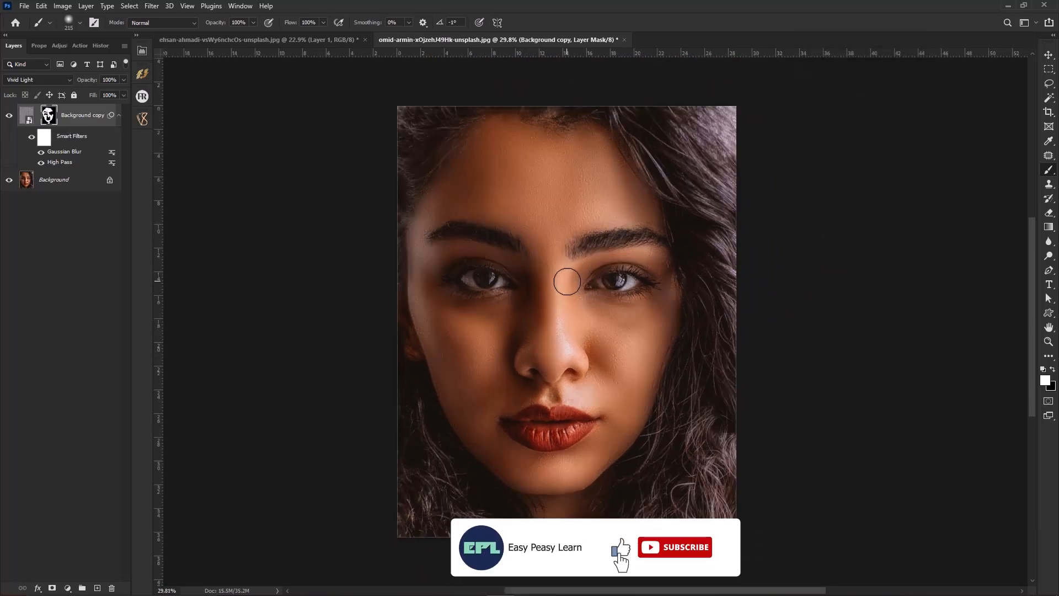
# - Stamp the second portrait's visible result onto a new top layer and hide the Background copy layer
pyautogui.press('v')
pyautogui.hotkey('ctrl', 'shift', 'alt', 'e')
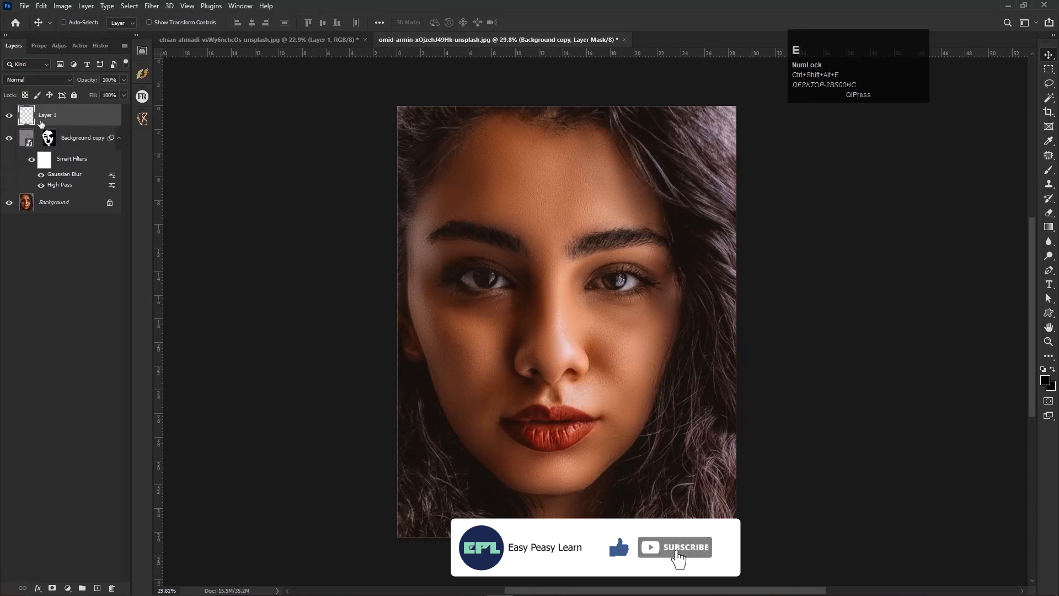
pyautogui.click(10, 136)
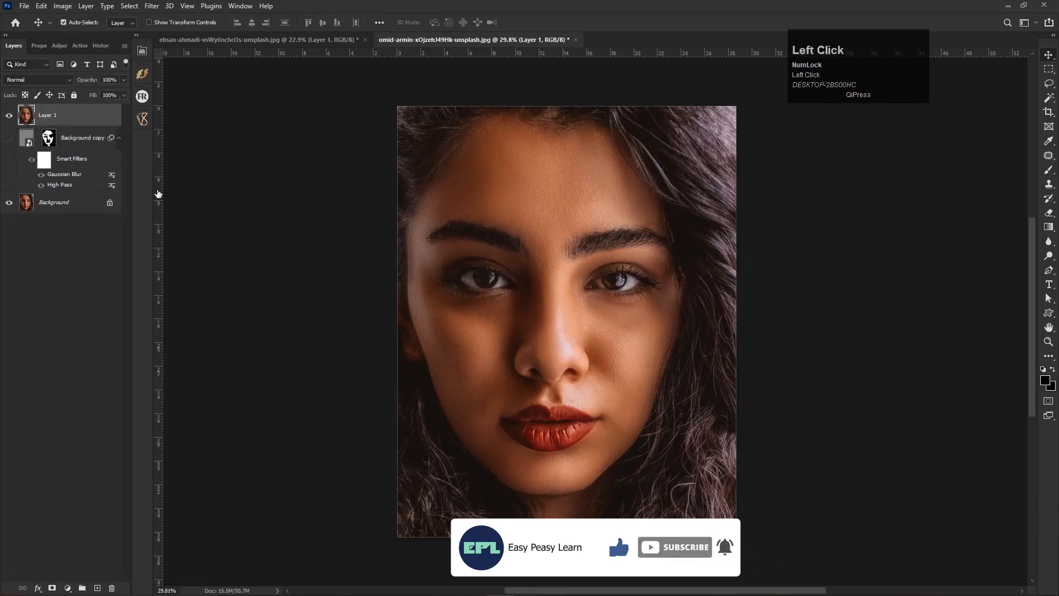
# - Switch between the two open portrait documents to review both retouched results
pyautogui.scroll(1, 538, 287)
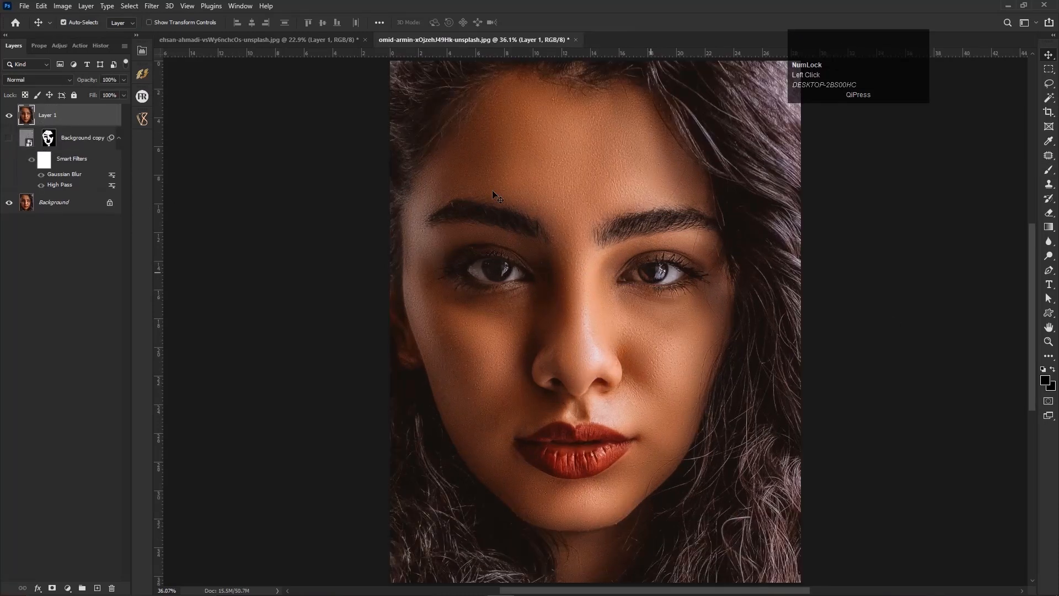
pyautogui.hotkey('ctrl', 'Tab')
pyautogui.hotkey('ctrl', 'Tab')
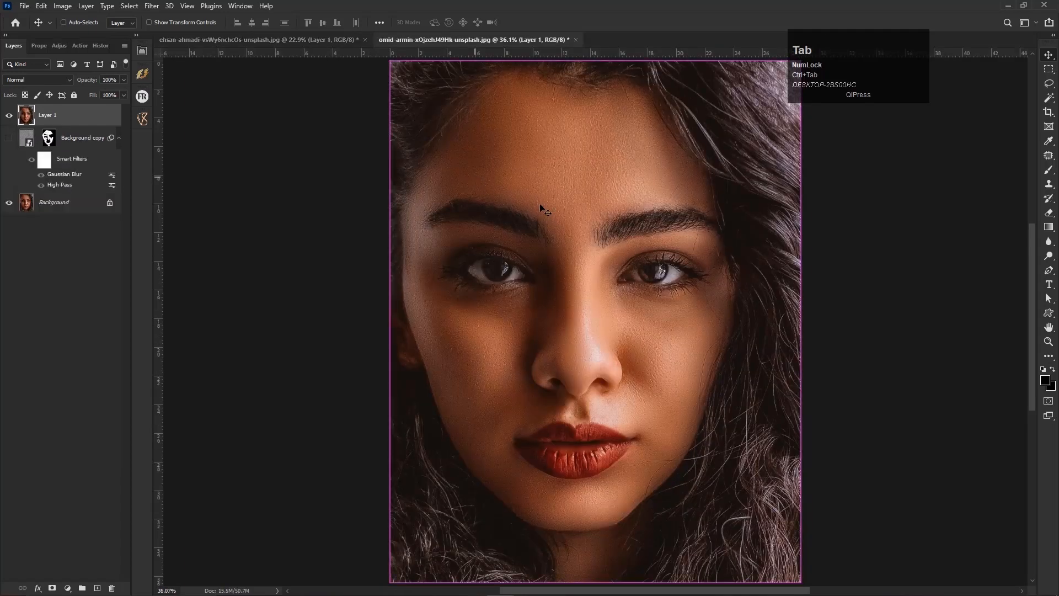